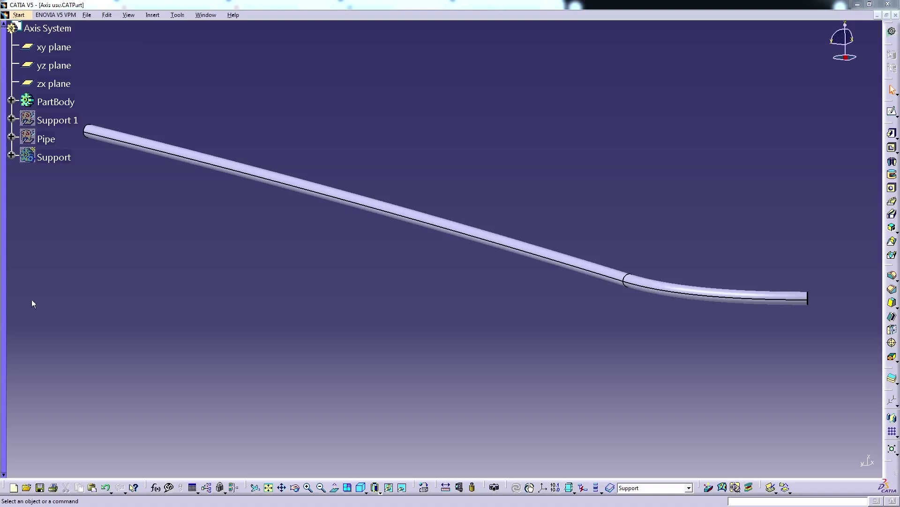
- Recentre on the pipe and rotate the view until the support bracket near the bend is visible
middle_click(664, 294)
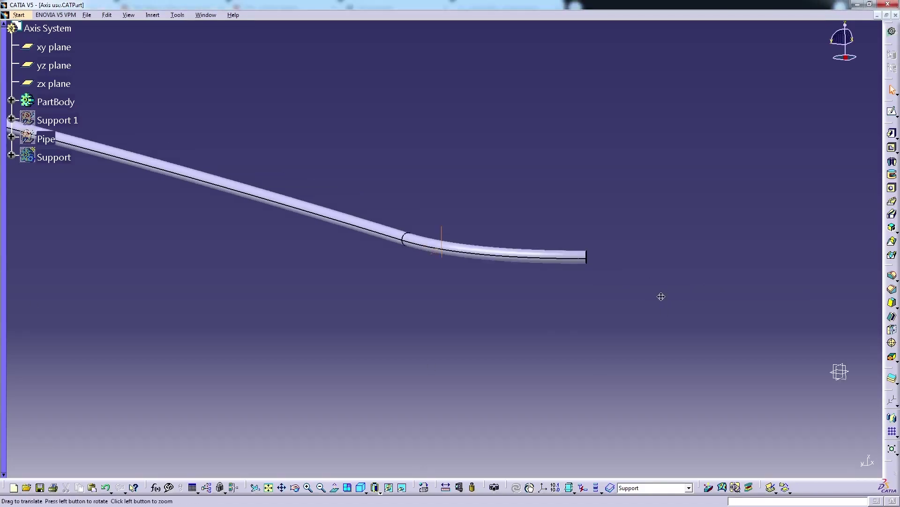
middle_click_drag(659, 296, 306, 292)
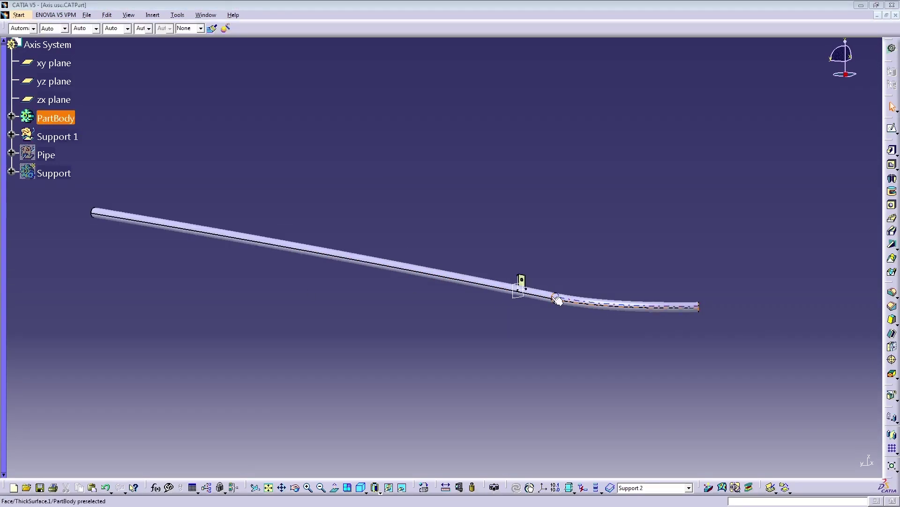
- Zoom in on the bracket, show the Pipe set's axis line, and start a new axis system
middle_click_drag(554, 297, 554, 207, "ctrl")
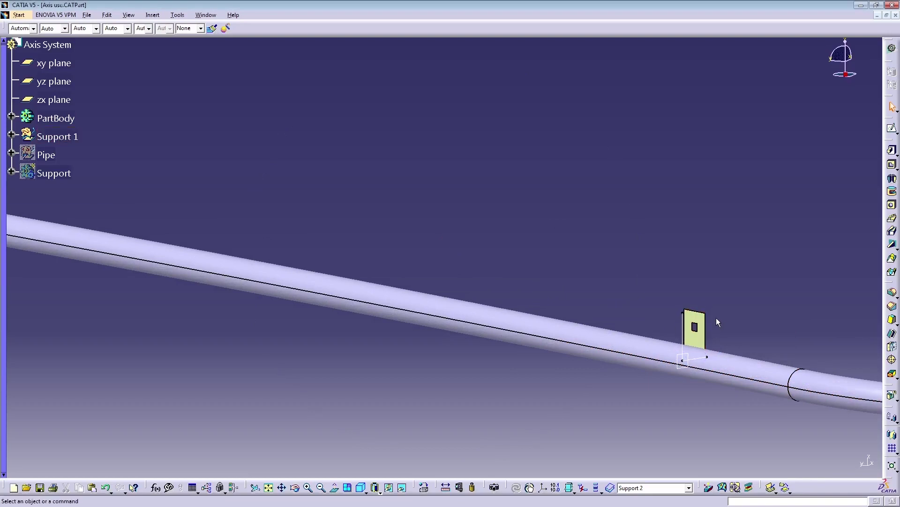
middle_click_drag(711, 327, 538, 361)
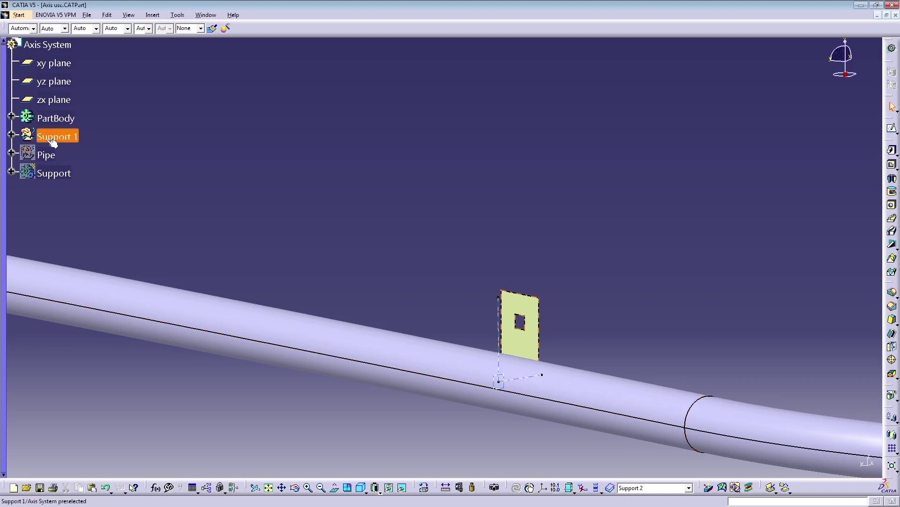
right_click(52, 158)
left_click(80, 183)
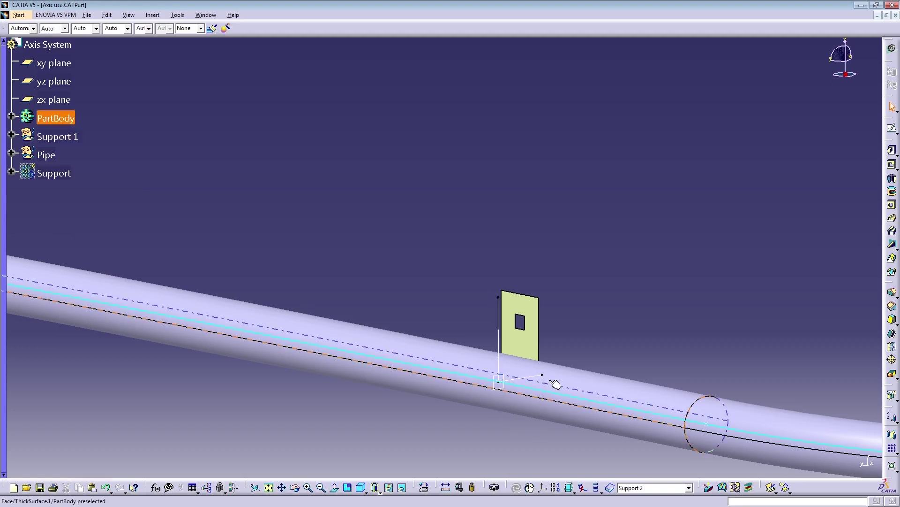
left_click(542, 488)
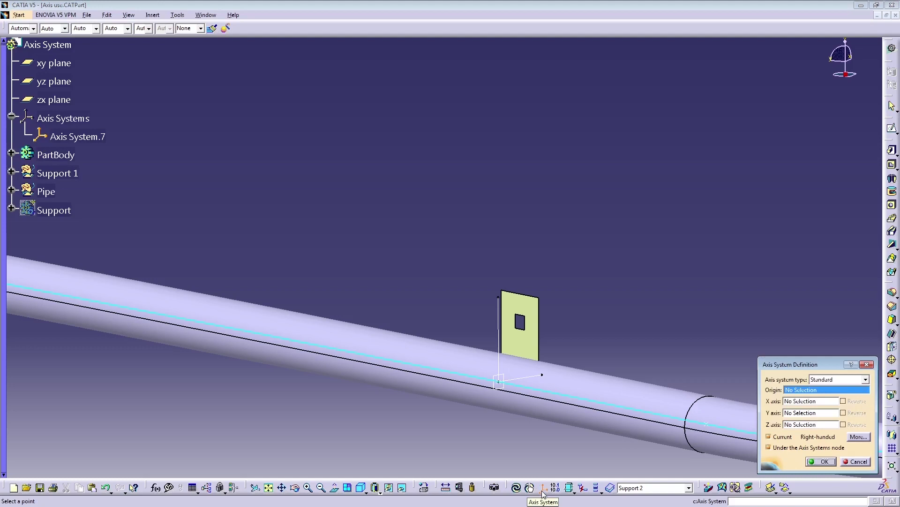
- Define Axis System.7 with origin Point.3, X axis Line.8 and Z axis Line.3
left_click(506, 385)
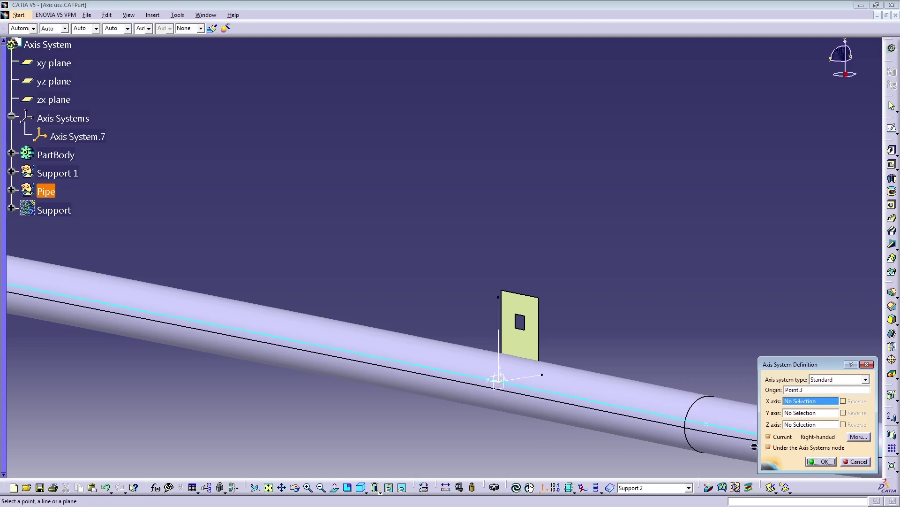
left_click(532, 380)
left_click(788, 424)
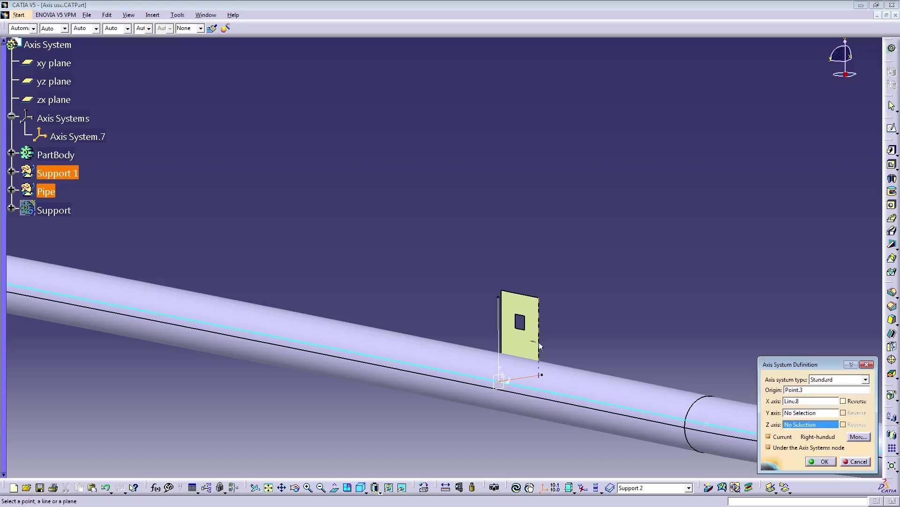
left_click(501, 312)
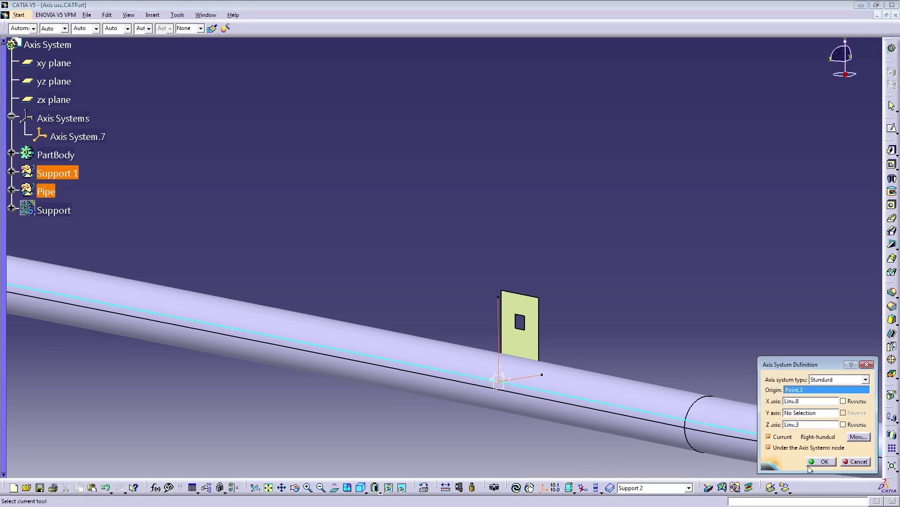
left_click(821, 461)
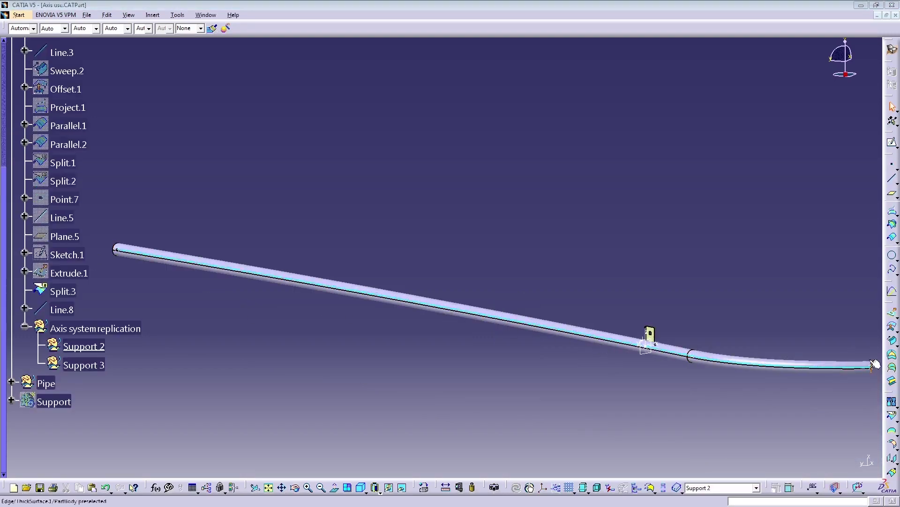
- In Support 2, create Point.11 on Join.1, 300mm from Point.3
left_click(894, 167)
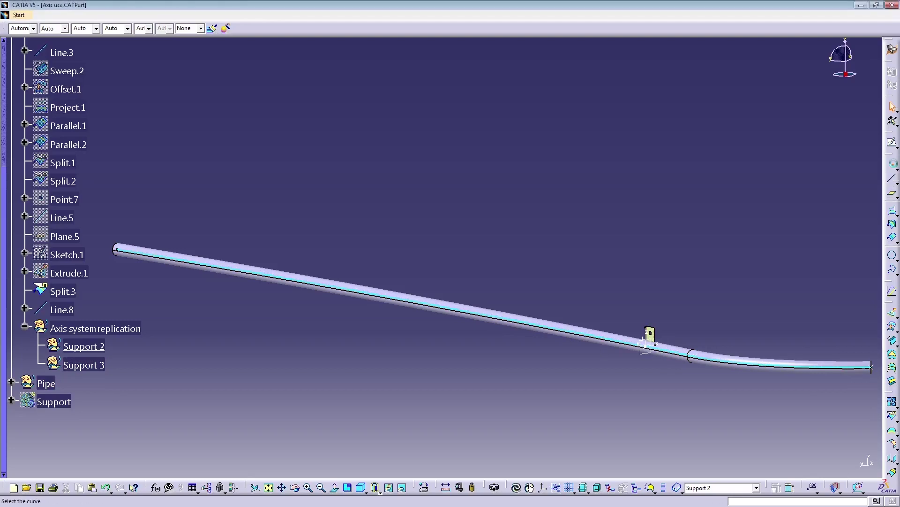
left_click(626, 347)
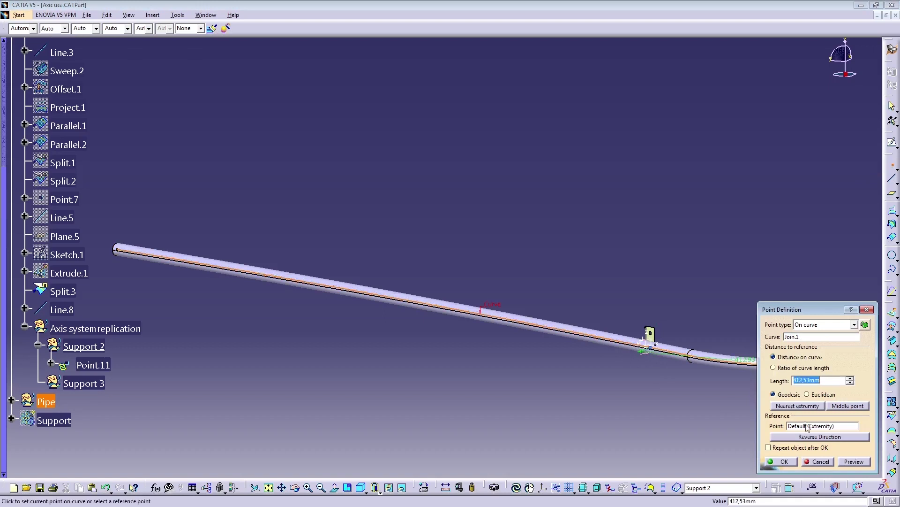
left_click(652, 349)
left_click(652, 350)
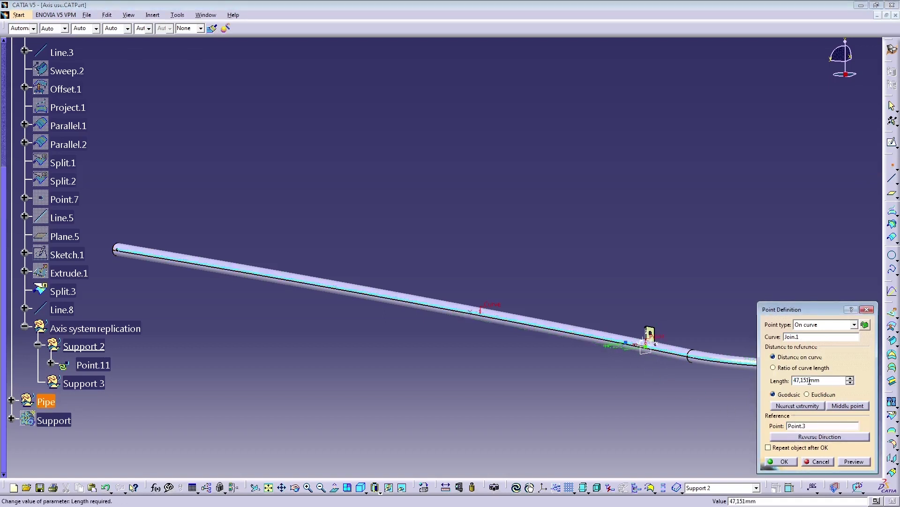
left_click_drag(809, 380, 738, 376)
type("300")
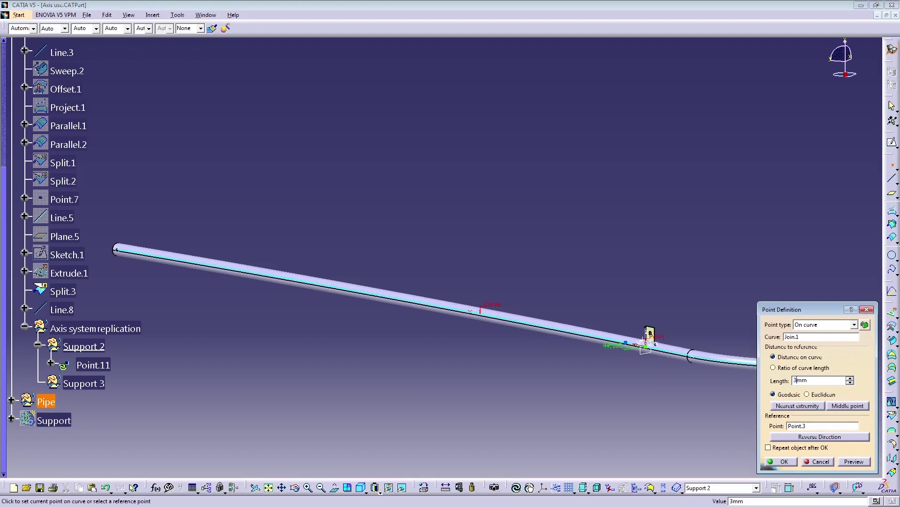
left_click(782, 459)
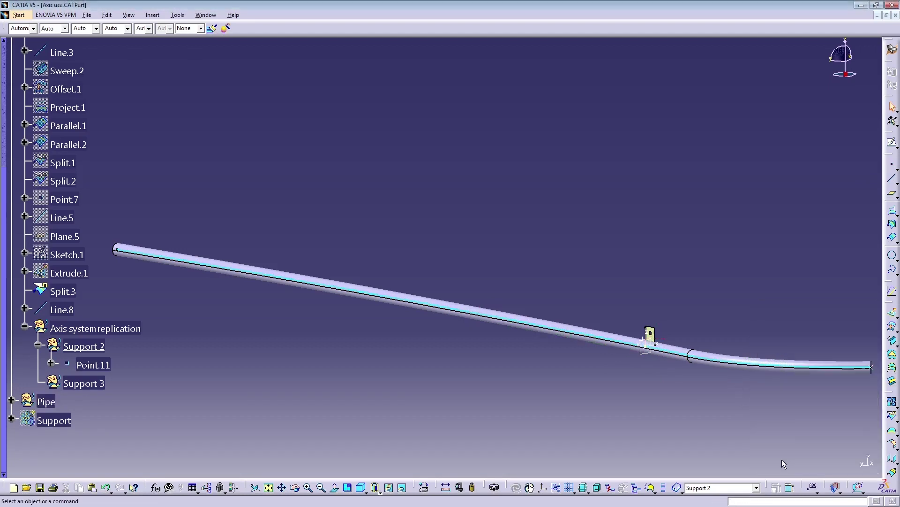
left_click(525, 326)
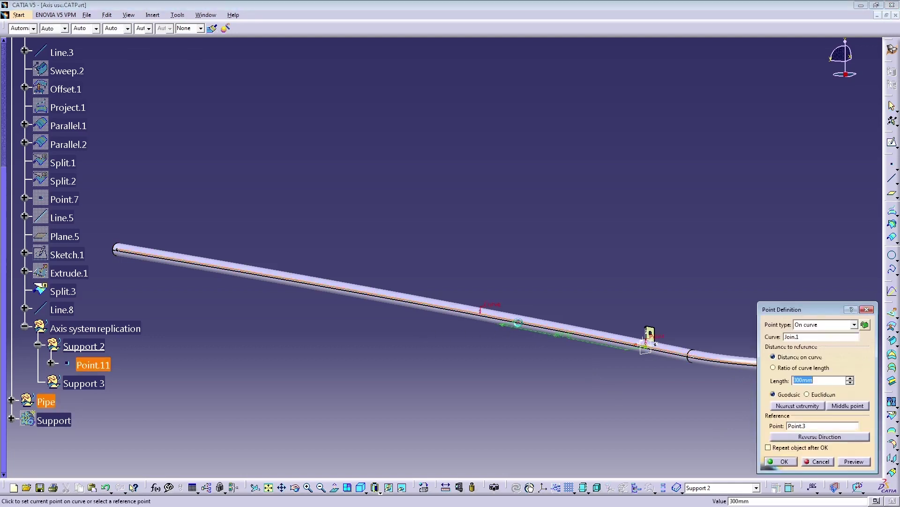
left_click(793, 381)
left_click(784, 462)
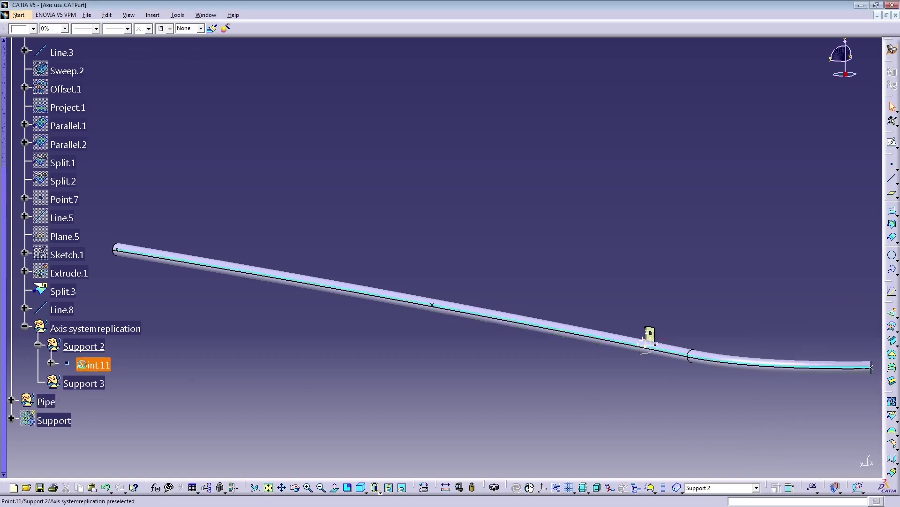
- Edit the on-curve length of Point.12 under Support 3
left_click(89, 365)
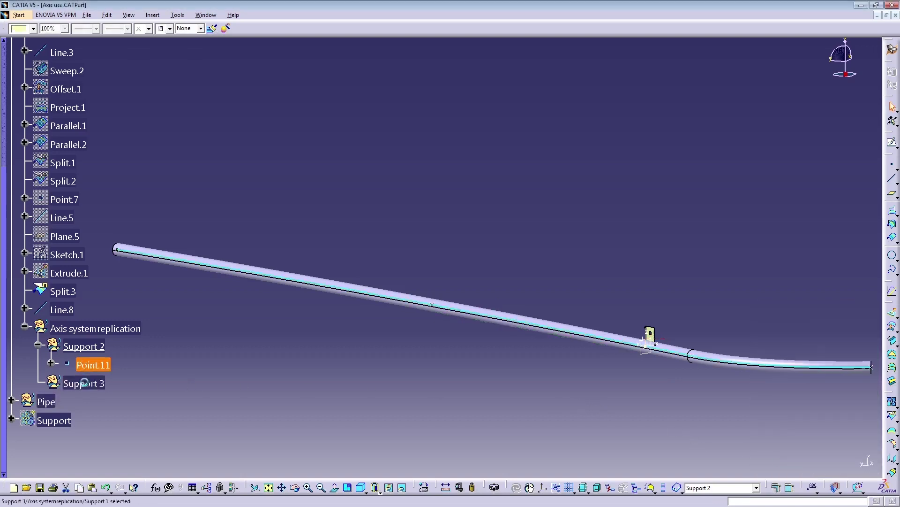
left_click(90, 383)
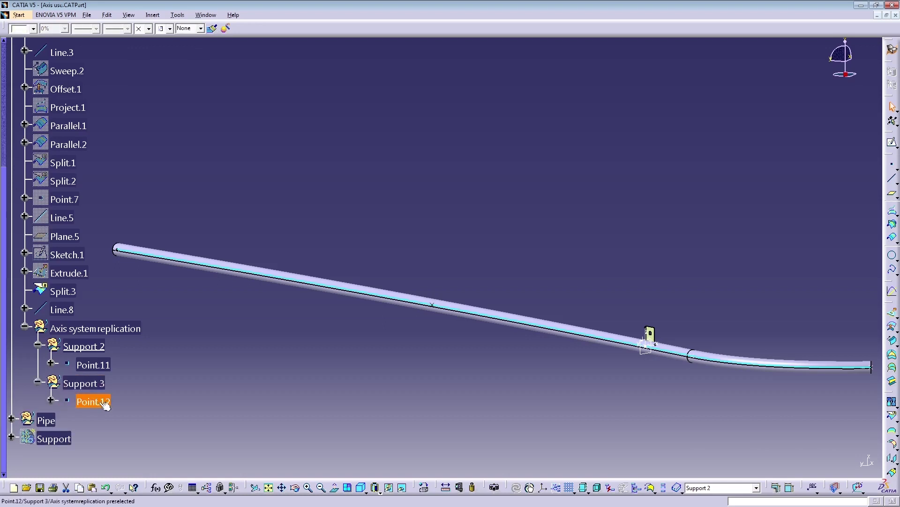
double_click(96, 402)
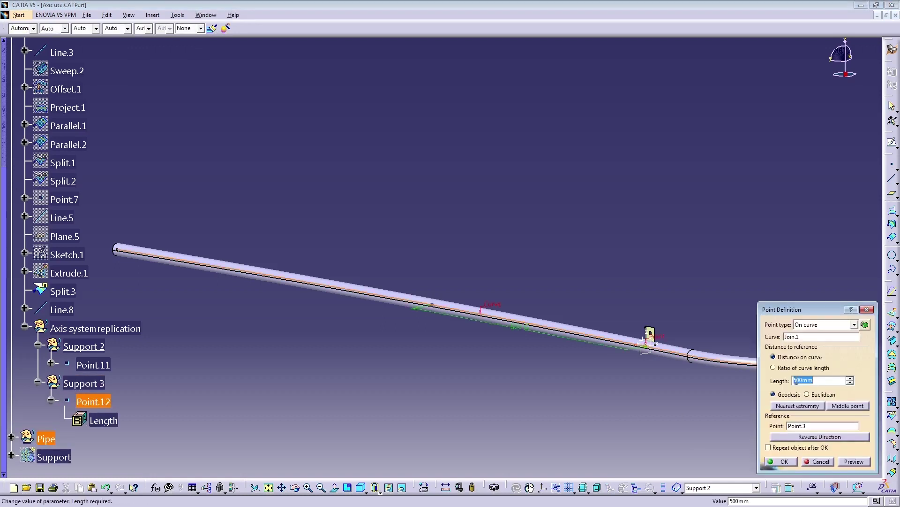
left_click(793, 380)
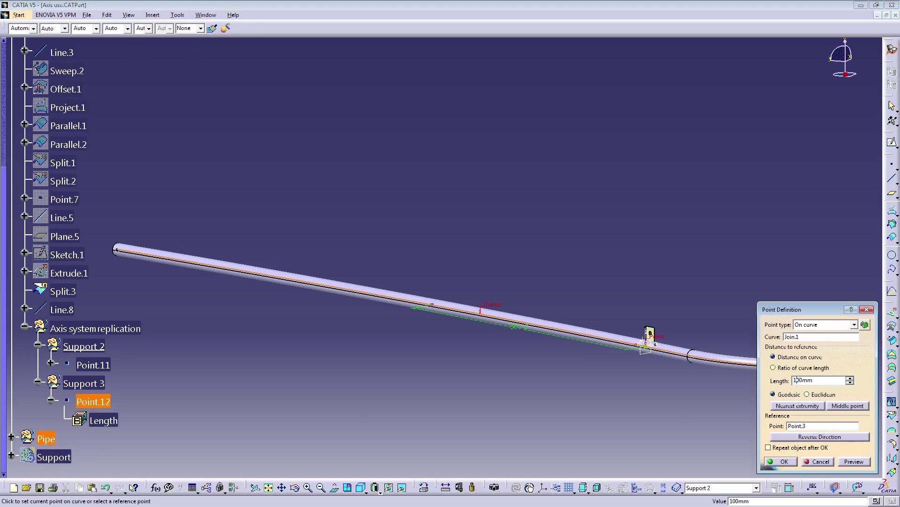
key("Return")
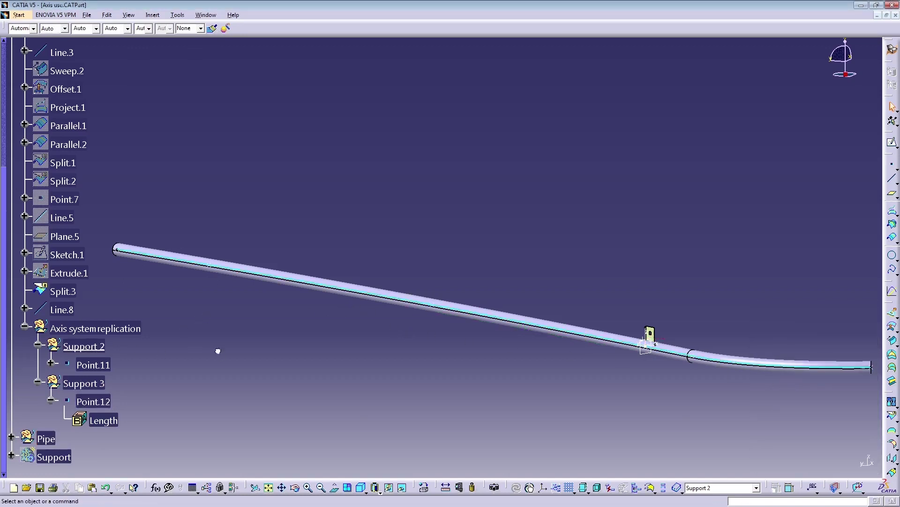
- In Support 2, create Plane.7 normal to the pipe curve Join.1 at Point.11
left_click(892, 194)
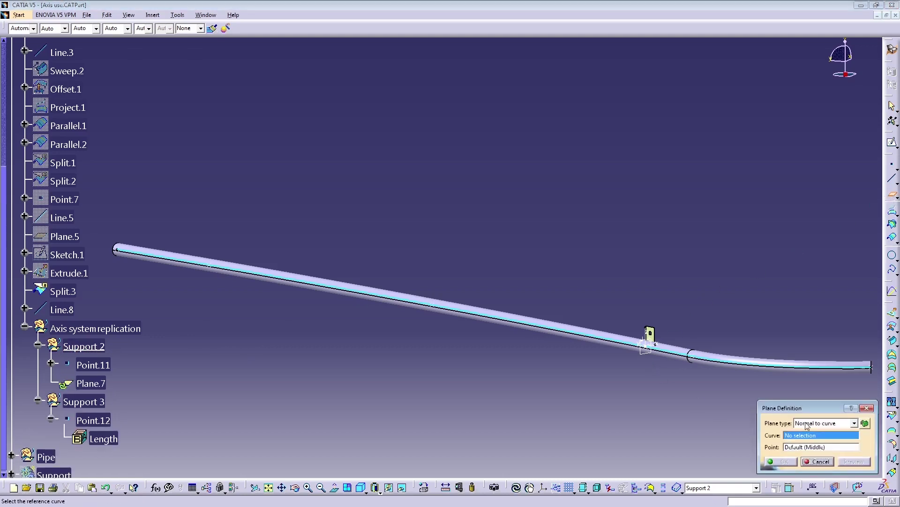
left_click(604, 341)
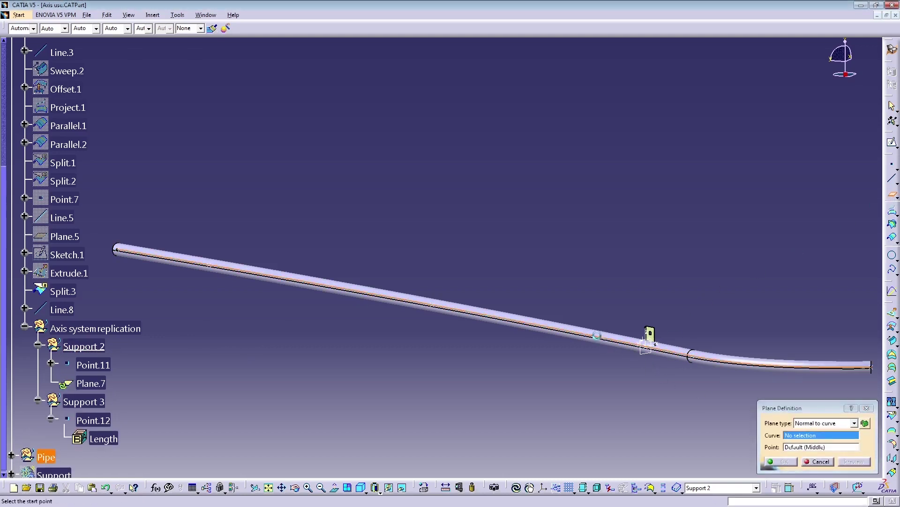
left_click(433, 304)
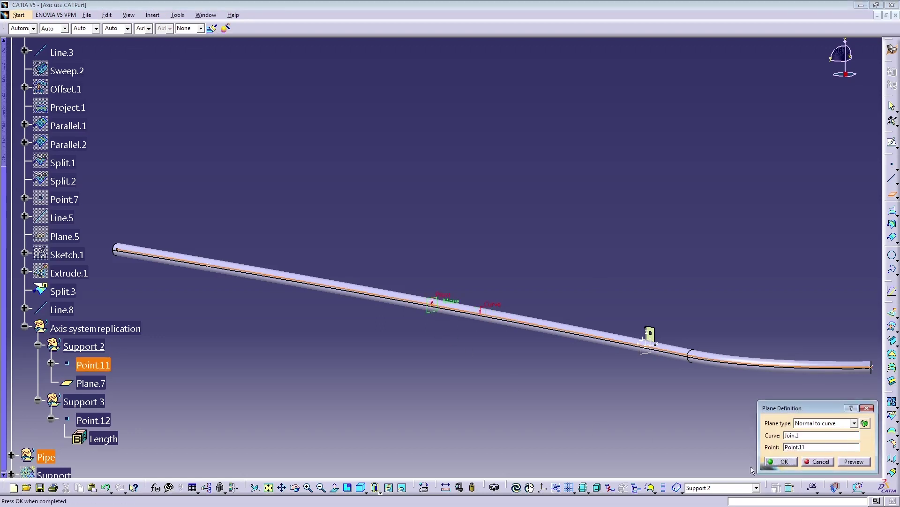
left_click(782, 462)
left_click(82, 388)
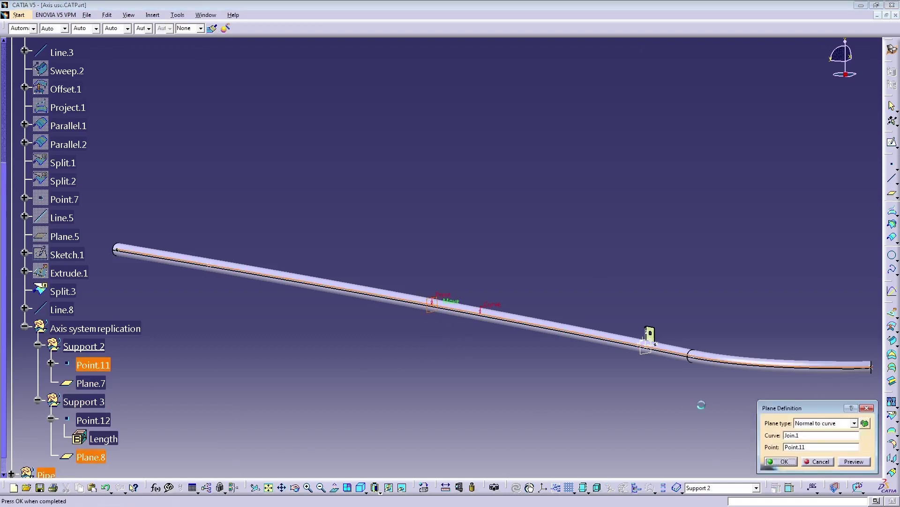
- Make Support 3's Plane.8 pass through Point.12 instead of Point.11
left_click(789, 447)
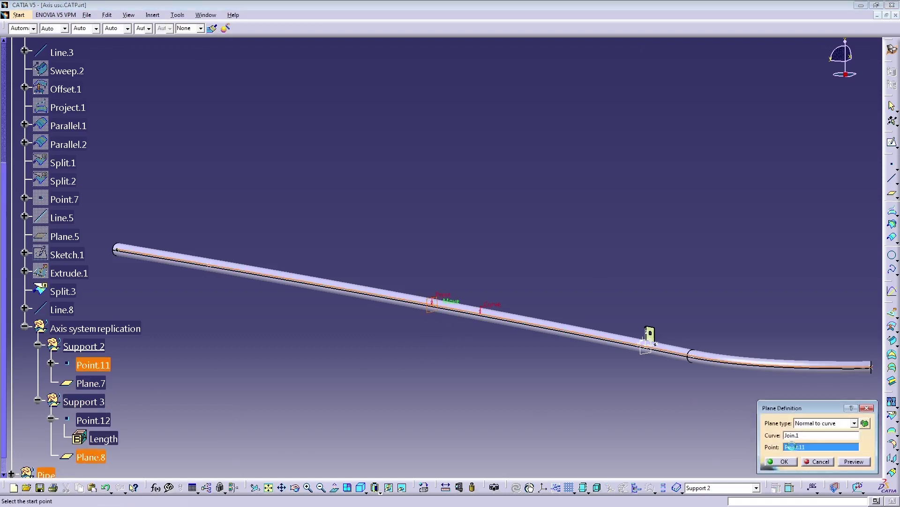
left_click(99, 421)
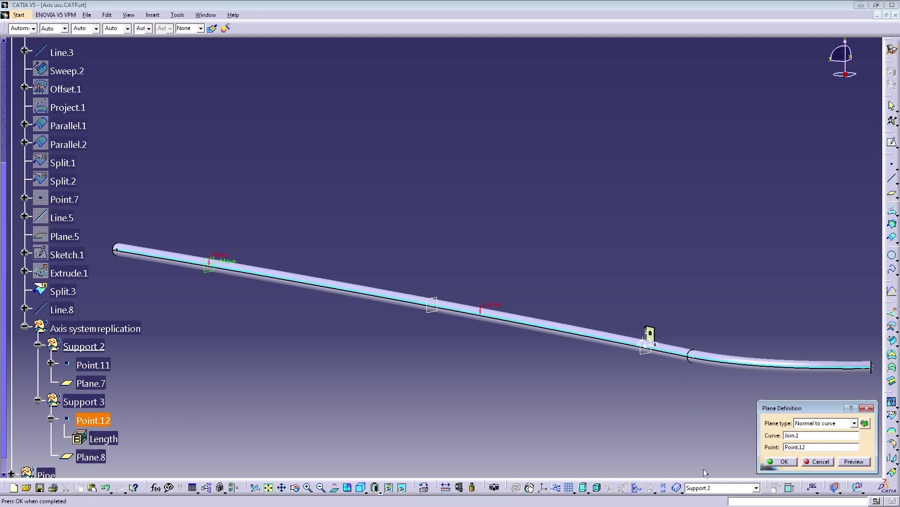
left_click(779, 462)
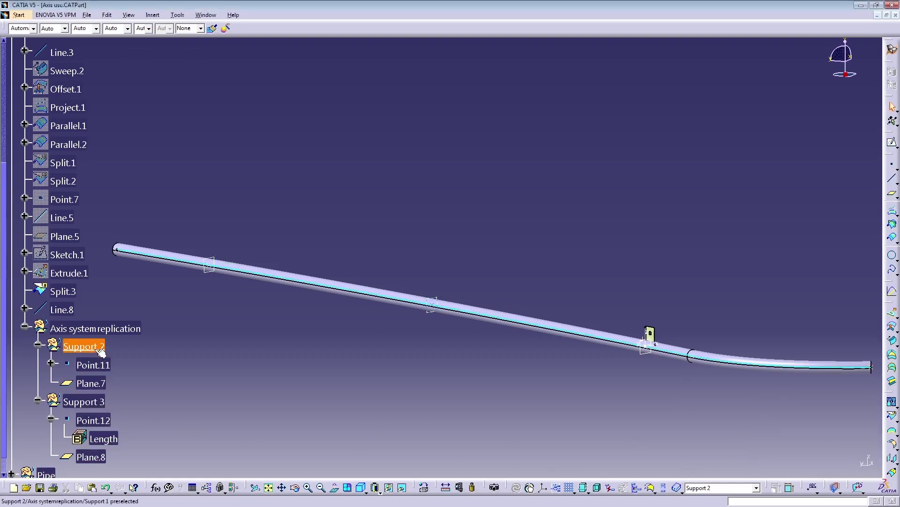
- Create Line.11 from Point.11 along the X axis, supported on Plane.7
left_click(891, 183)
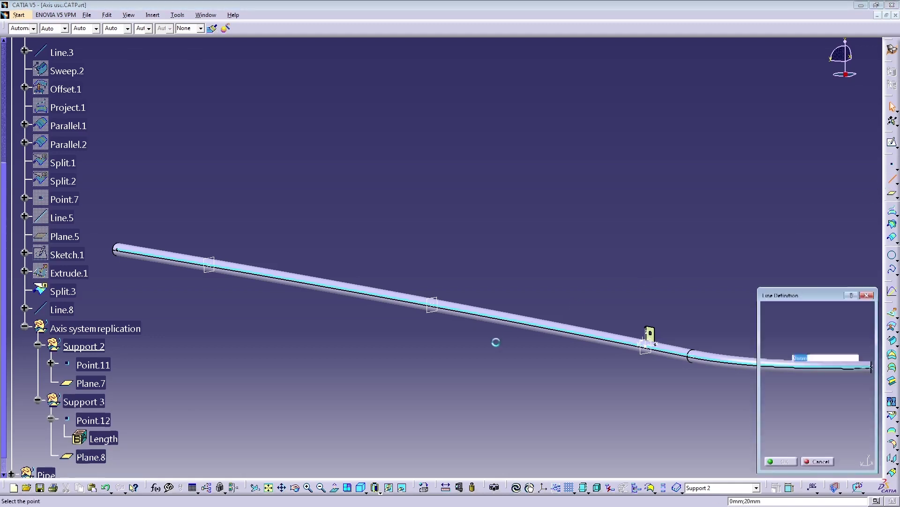
scroll(443, 329, "up", 3)
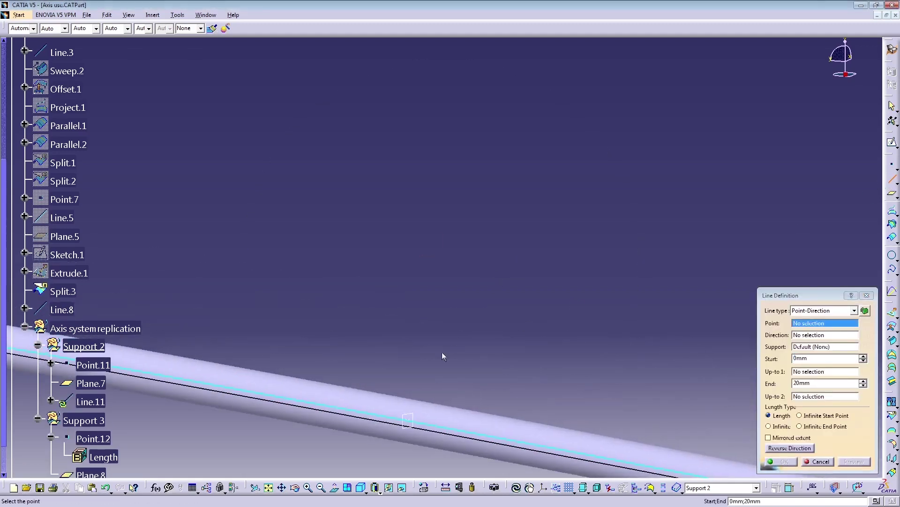
left_click(413, 424)
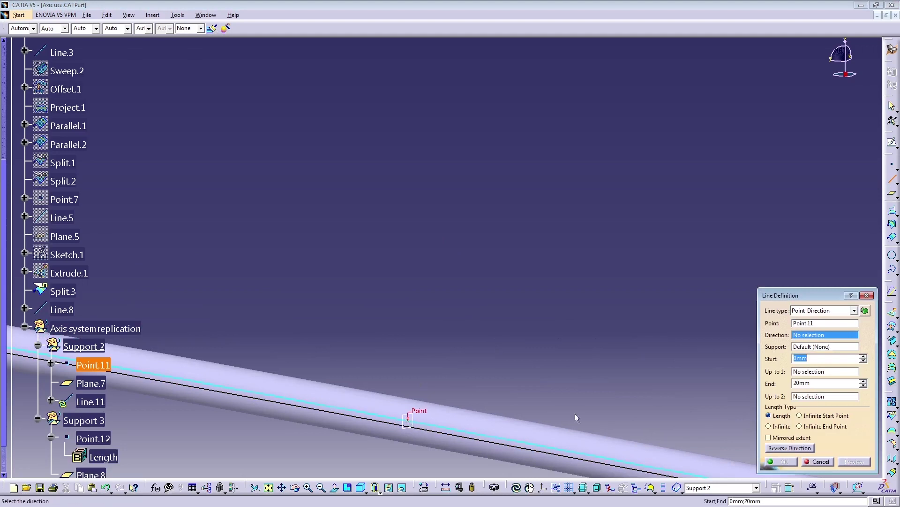
right_click(829, 339)
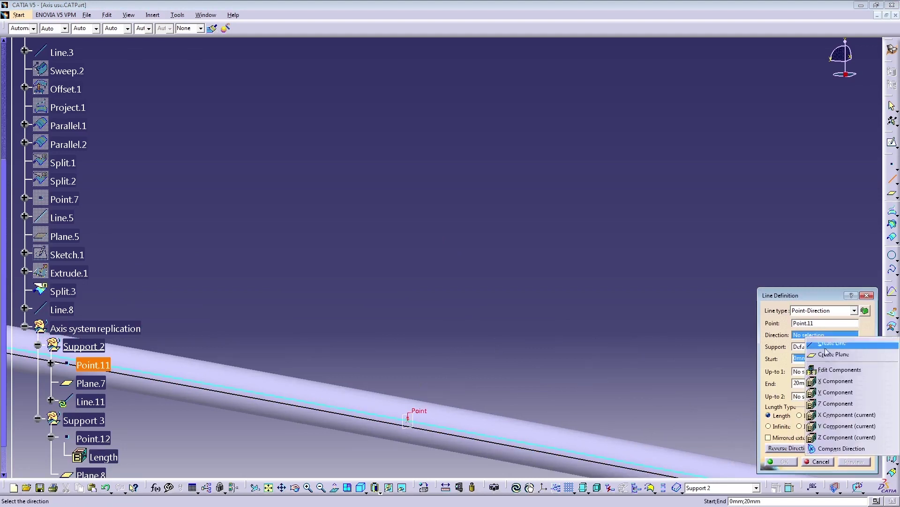
left_click(835, 416)
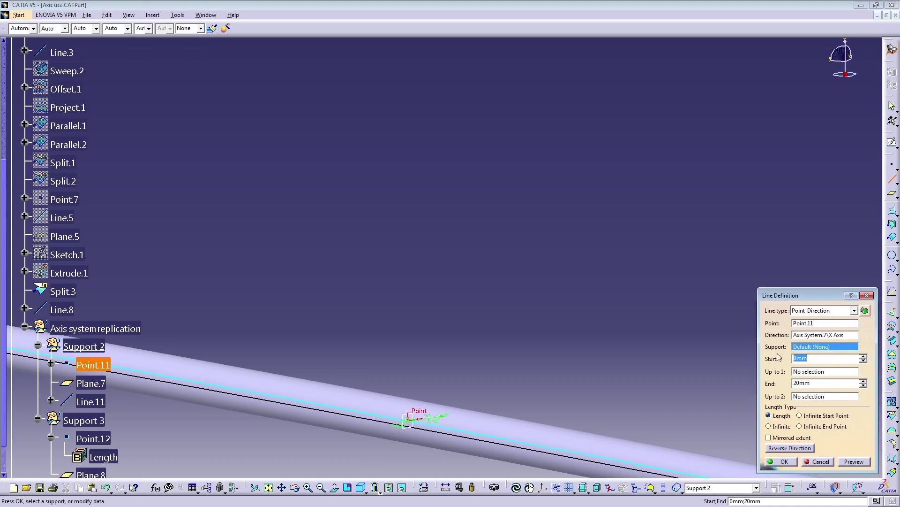
left_click(91, 383)
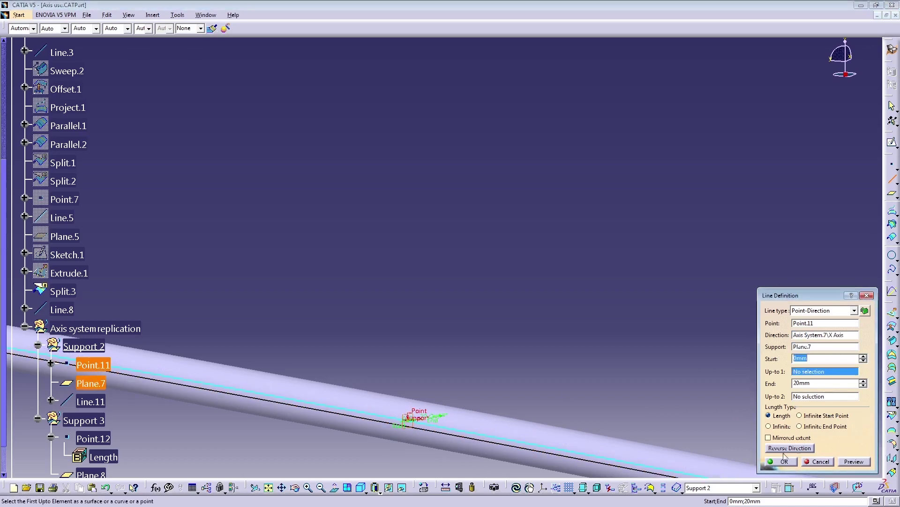
left_click(771, 462)
middle_click_drag(413, 252, 469, 192)
- Edit Line.12 under Support 3 to start at Point.12 on support Plane.8
left_click(91, 403)
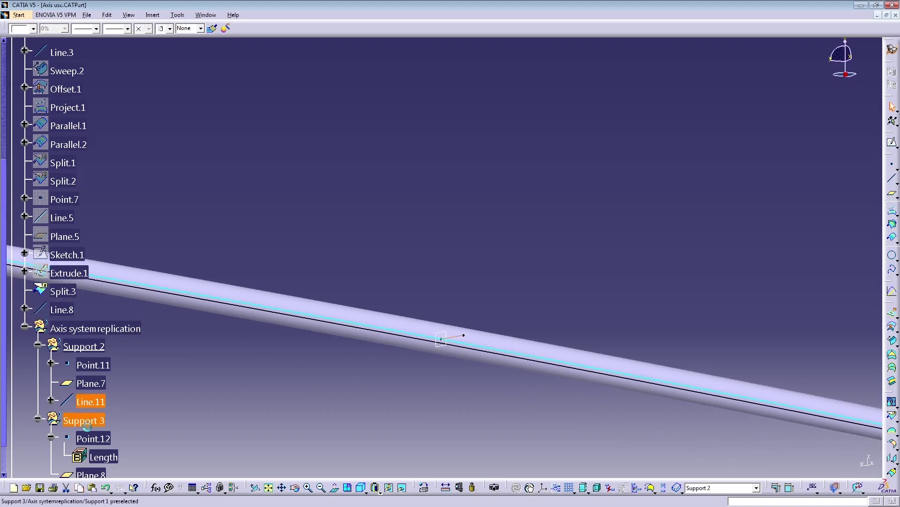
left_click(89, 424)
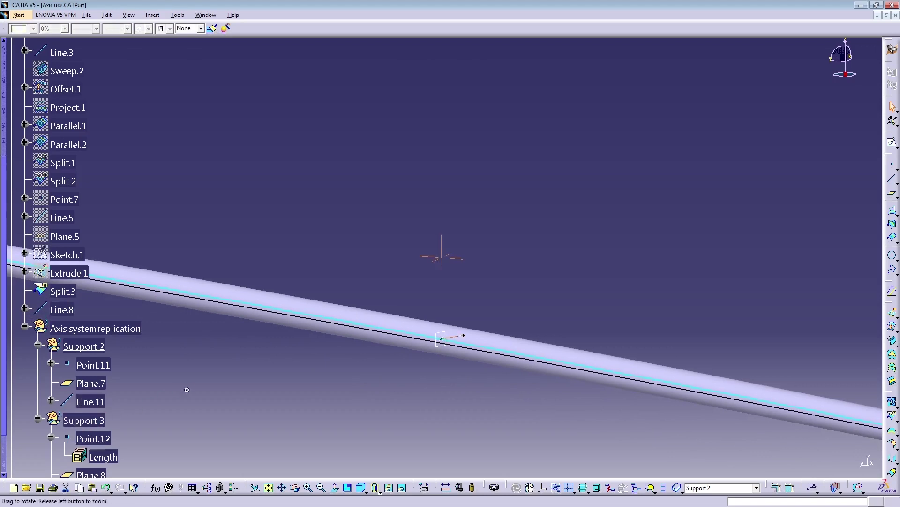
middle_click_drag(311, 412, 157, 412, "ctrl")
scroll(94, 422, "down", 2)
left_click(91, 431)
left_click(91, 449, "ctrl")
double_click(93, 448)
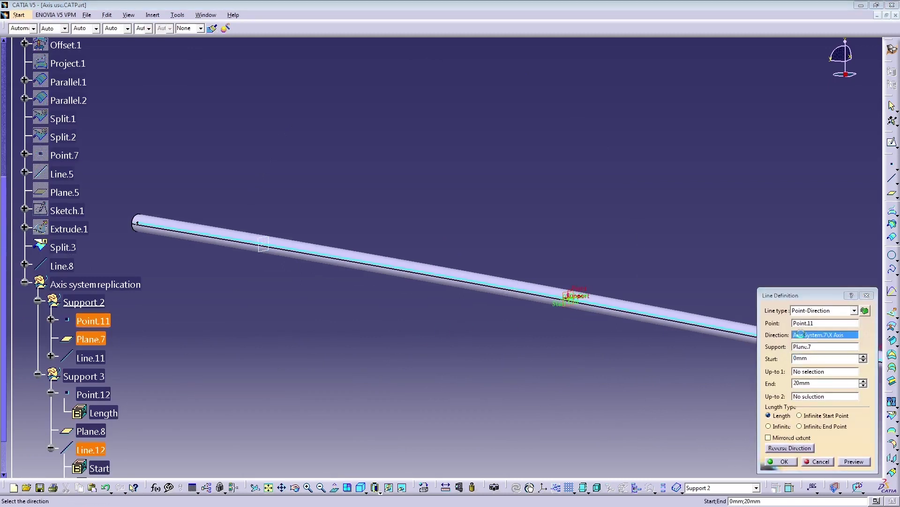
left_click(803, 336)
left_click(803, 324)
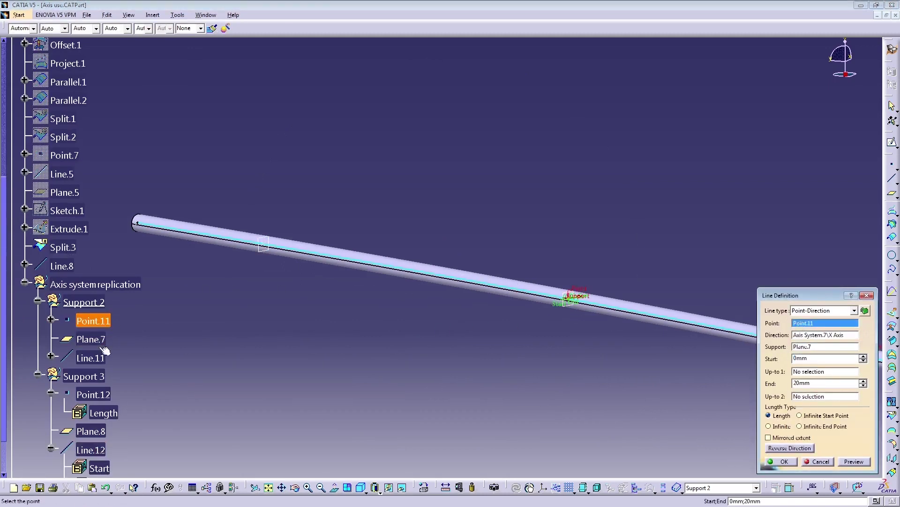
left_click(143, 392)
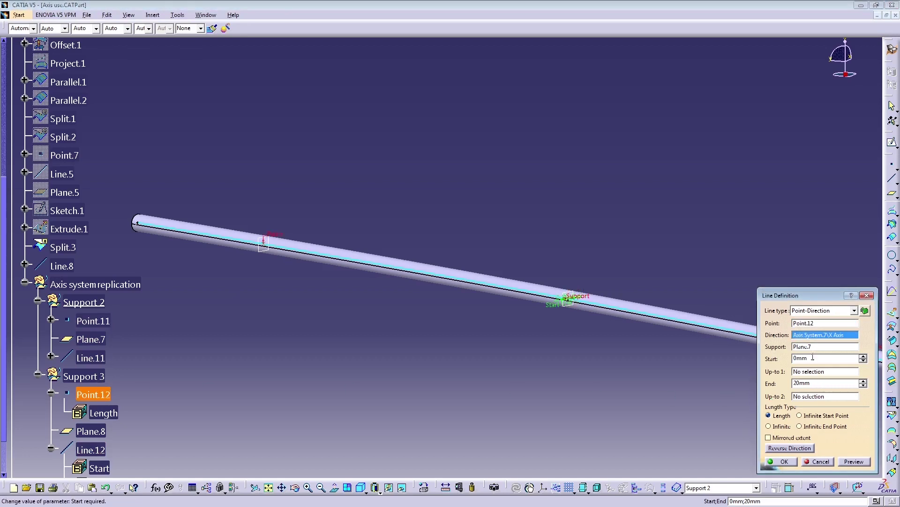
left_click(803, 346)
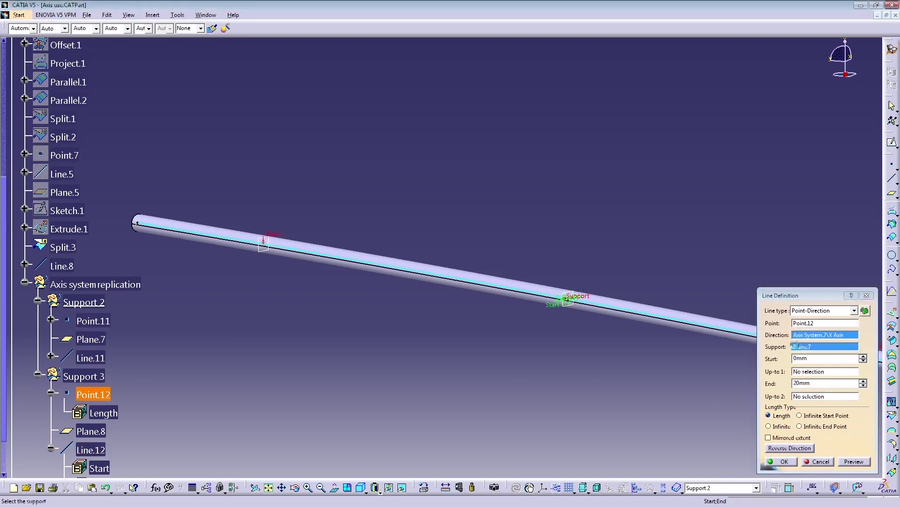
left_click(266, 243)
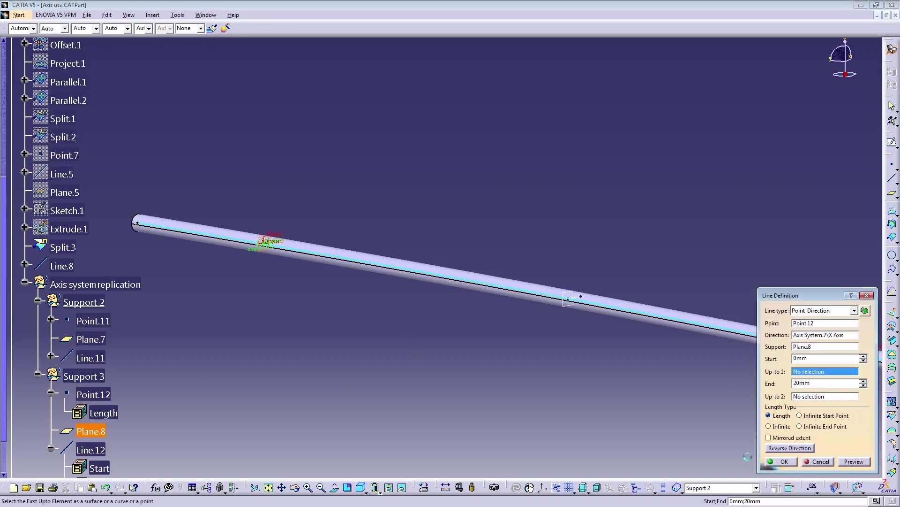
left_click(781, 461)
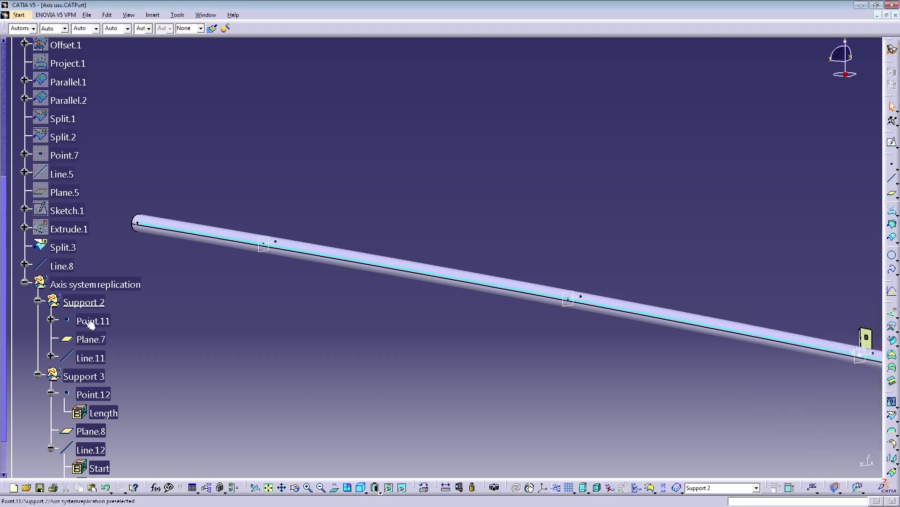
- Add Line.13 to Support 2, running along the Z component
left_click(83, 302)
right_click(94, 302)
left_click(132, 366)
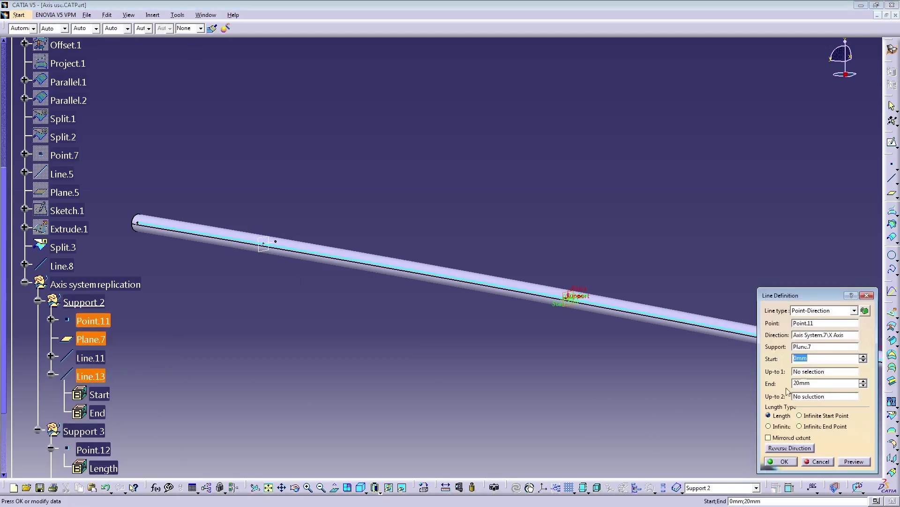
left_click(811, 335)
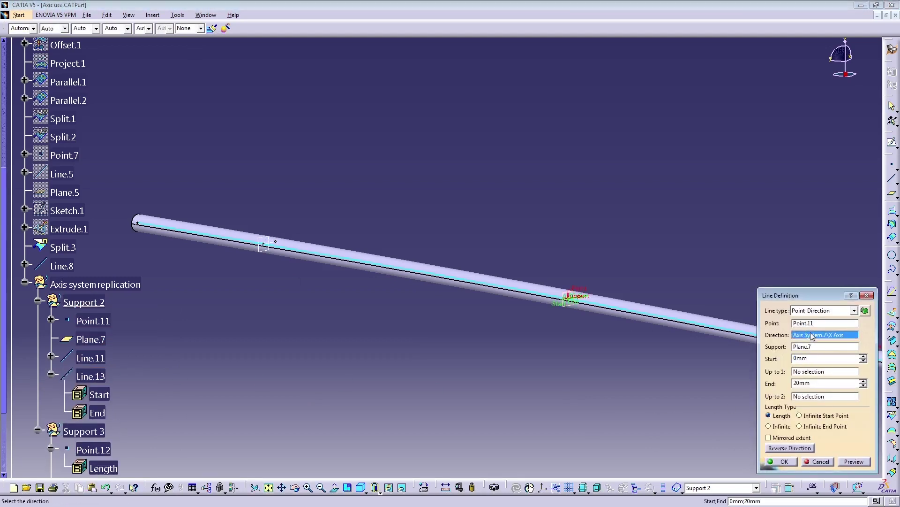
right_click(812, 336)
left_click(825, 282)
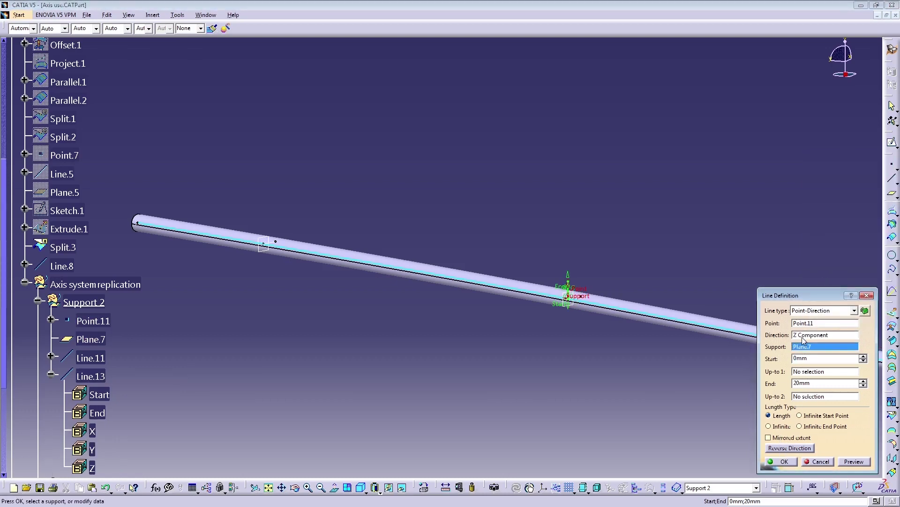
left_click(788, 460)
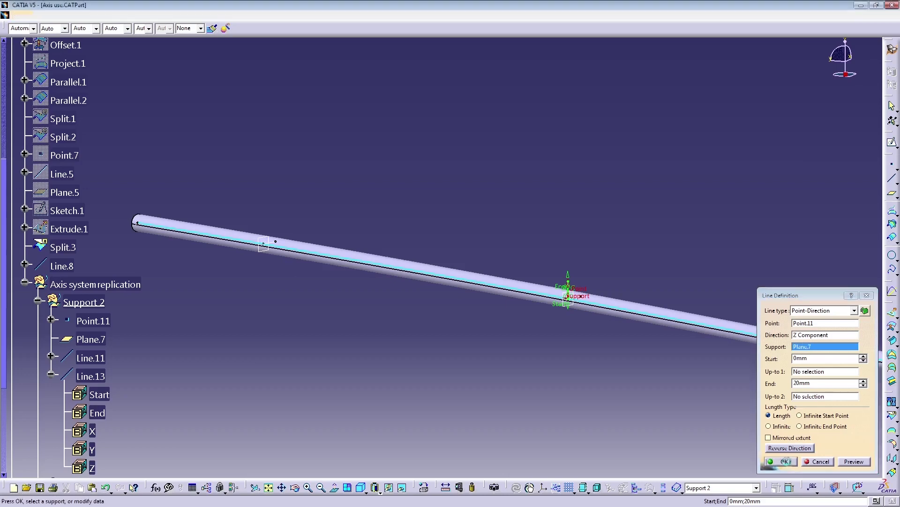
left_click(51, 332)
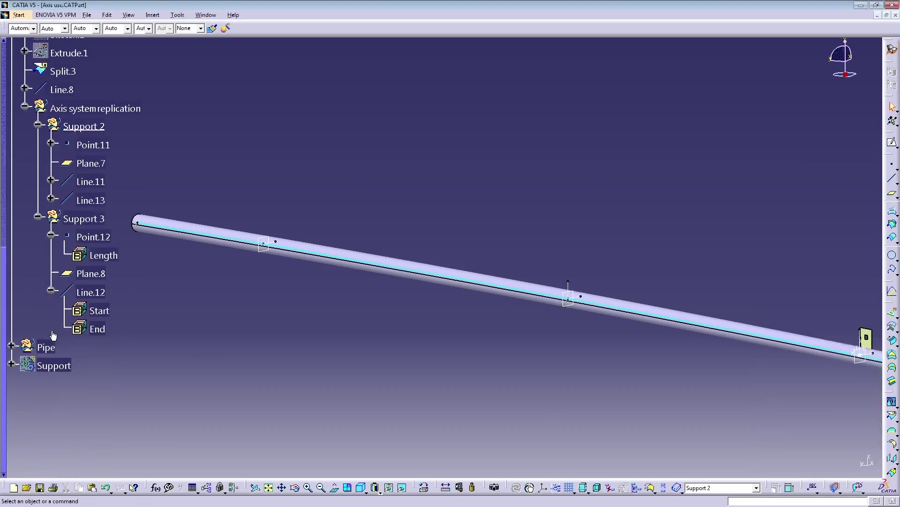
- Add a matching 20mm Z-component line, Line.14, to Support 3
key("ctrl+v")
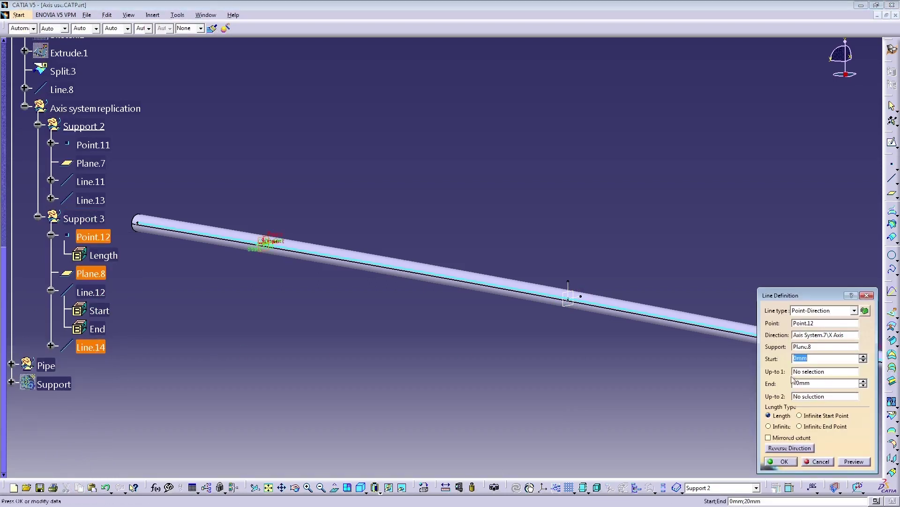
right_click(803, 338)
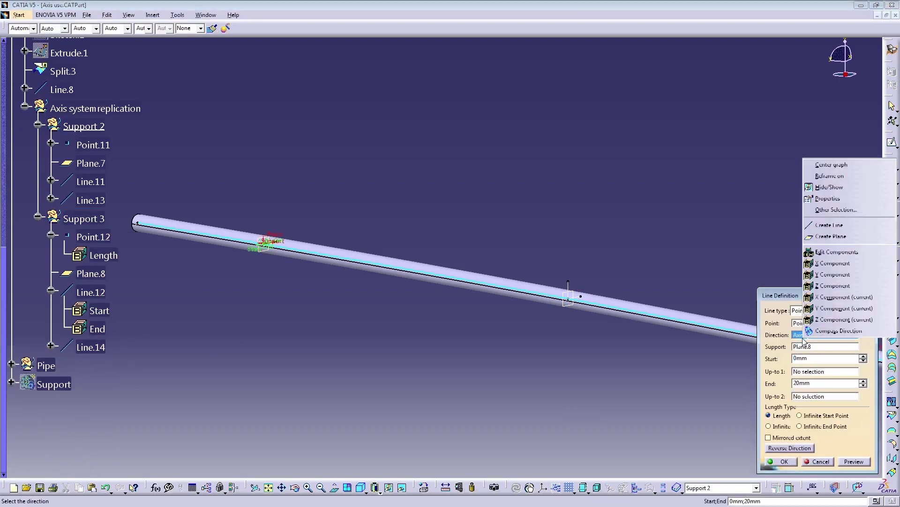
left_click(833, 286)
left_click(794, 462)
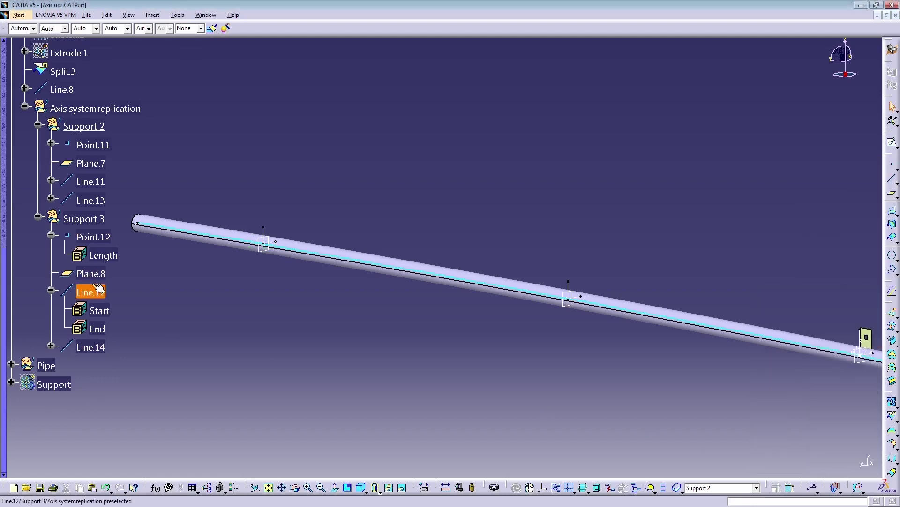
left_click(37, 218)
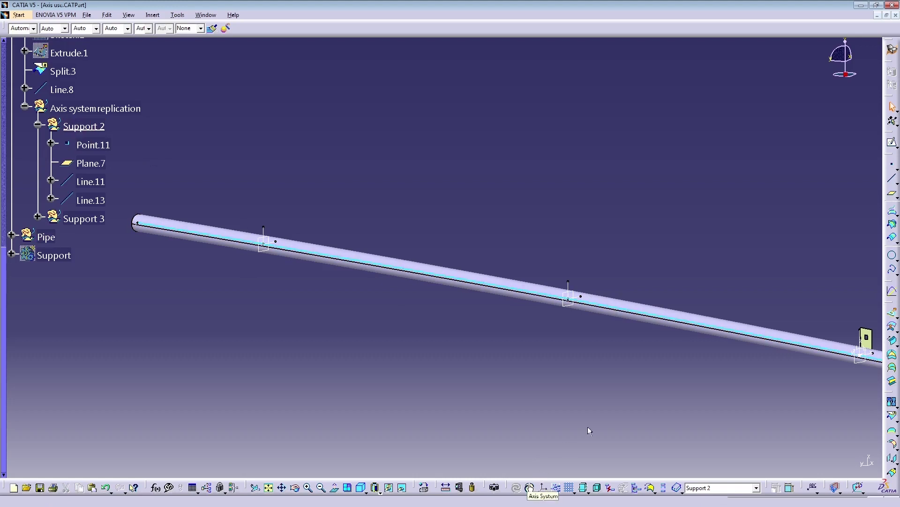
- Create an axis system at Point.11 with Line.11 as X and Line.13 as Z
left_click(543, 487)
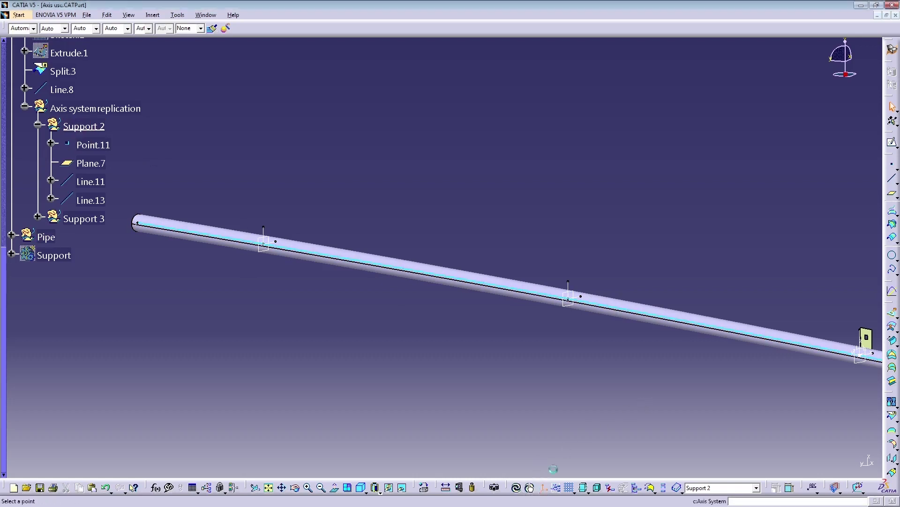
middle_click_drag(375, 336, 441, 346)
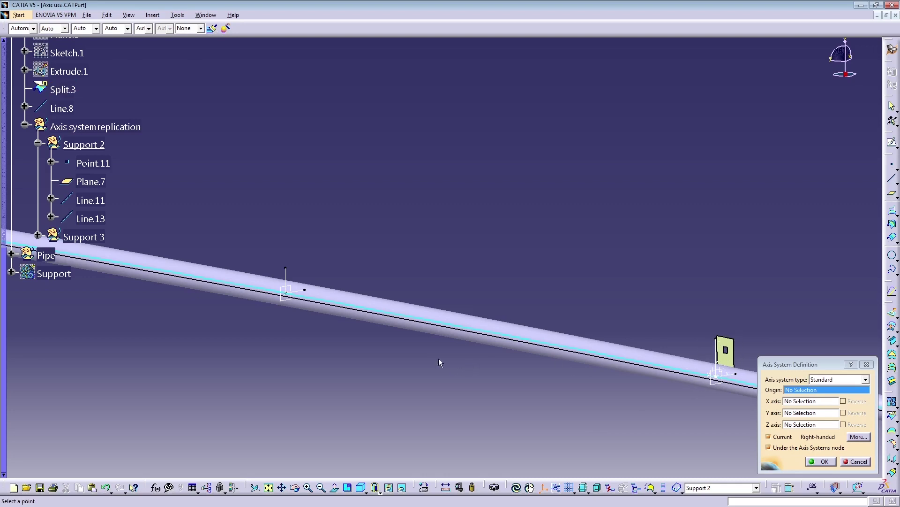
left_click(288, 293)
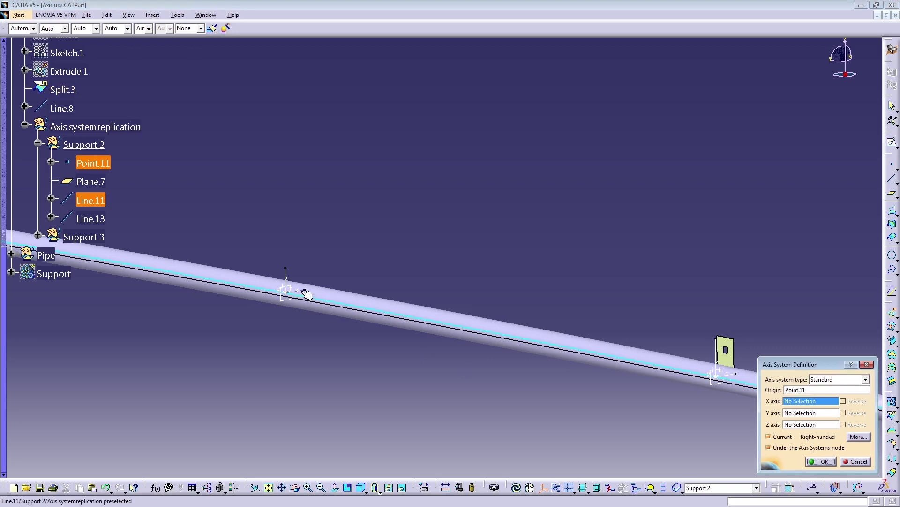
left_click(307, 293)
left_click(811, 424)
left_click(732, 409)
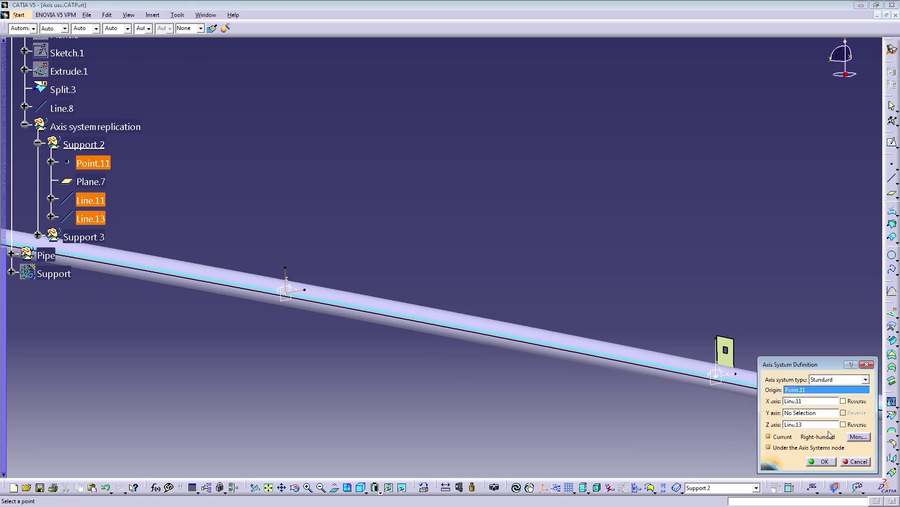
left_click(824, 461)
- Create a second axis system at Point.12 with Line.12 as X and Line.14 as Z
middle_click_drag(247, 309, 279, 347)
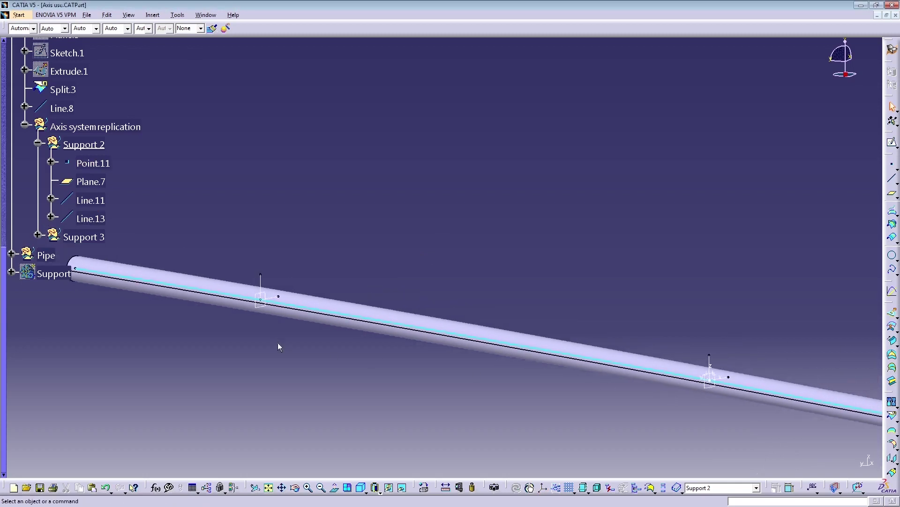
left_click(543, 487)
left_click(257, 303)
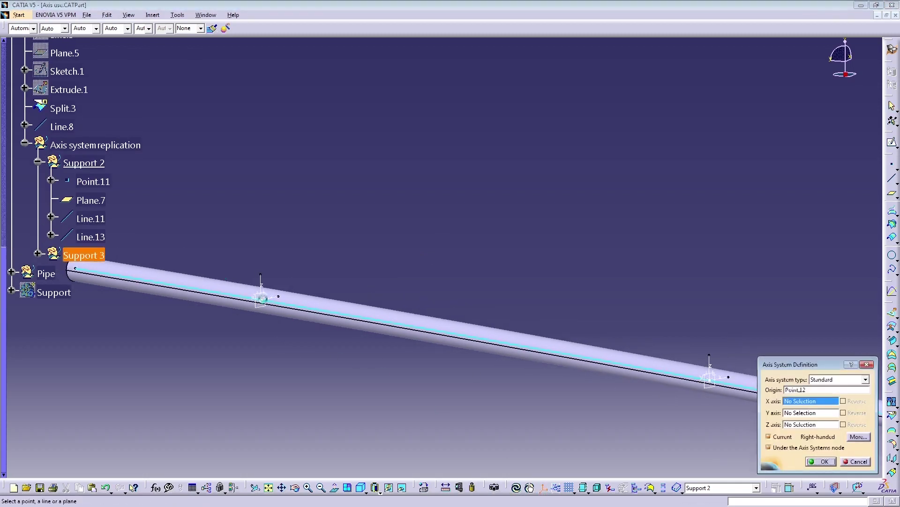
left_click(281, 300)
middle_click_drag(286, 309, 582, 404)
left_click(816, 424)
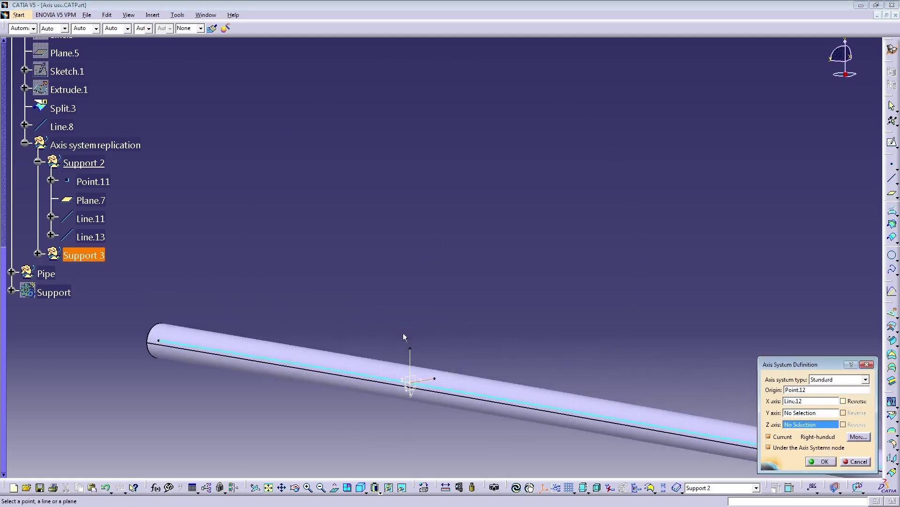
left_click(410, 358)
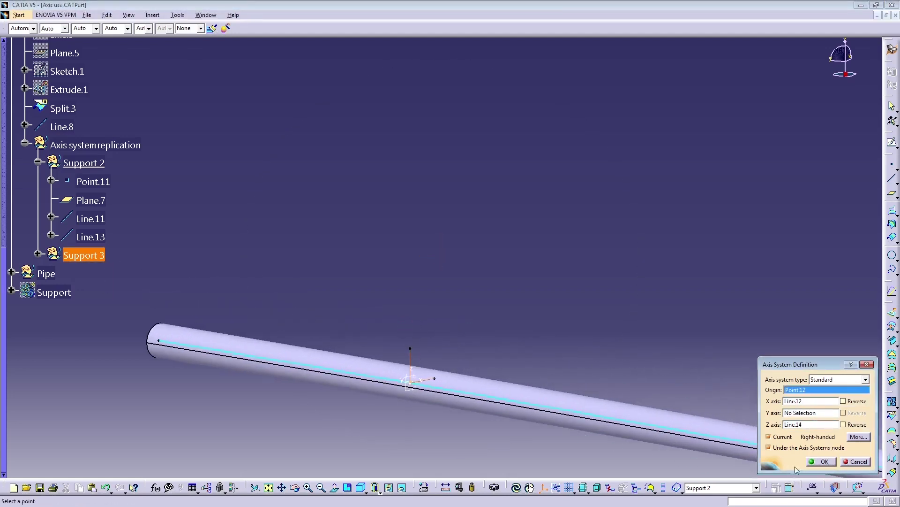
left_click(820, 461)
middle_click_drag(448, 328, 523, 358)
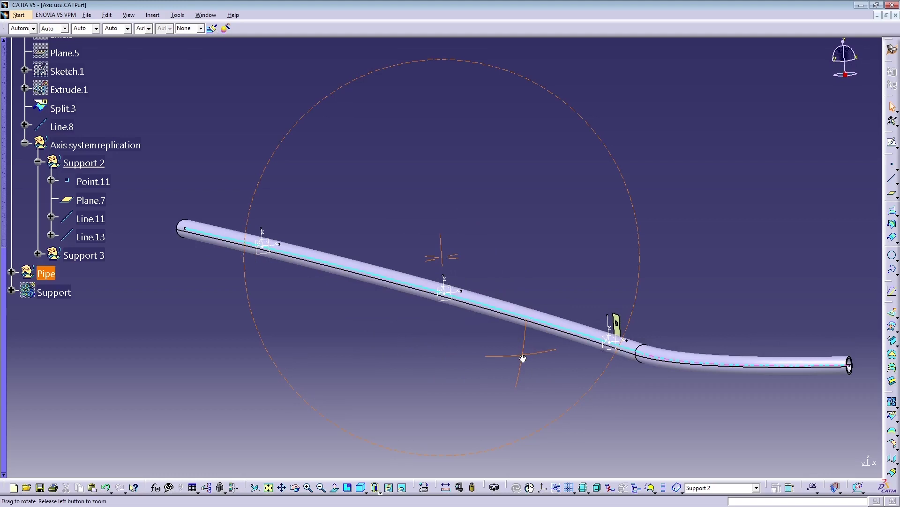
- With Support 2 as work object, copy Split.3 from Axis System.7 to Axis System.8
right_click(93, 168)
left_click(124, 235)
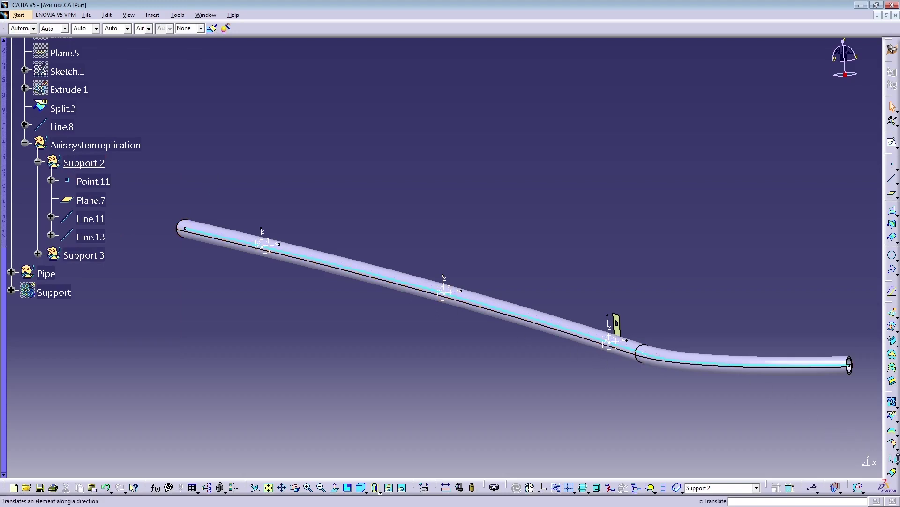
left_click(897, 461)
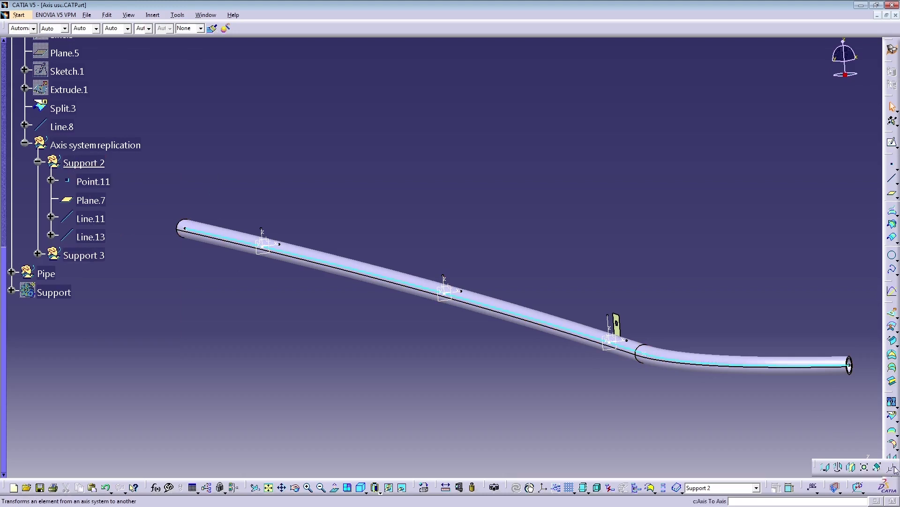
left_click(894, 467)
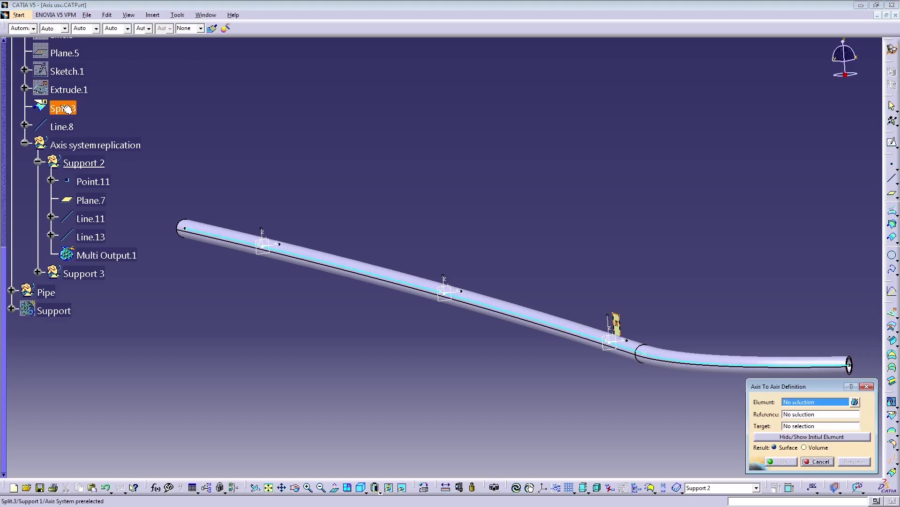
middle_click_drag(372, 311, 250, 201, "ctrl")
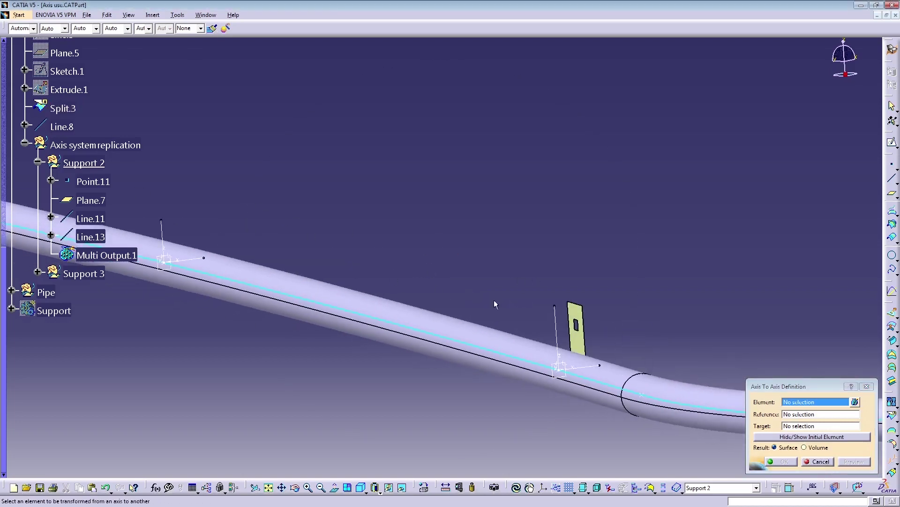
left_click(55, 109)
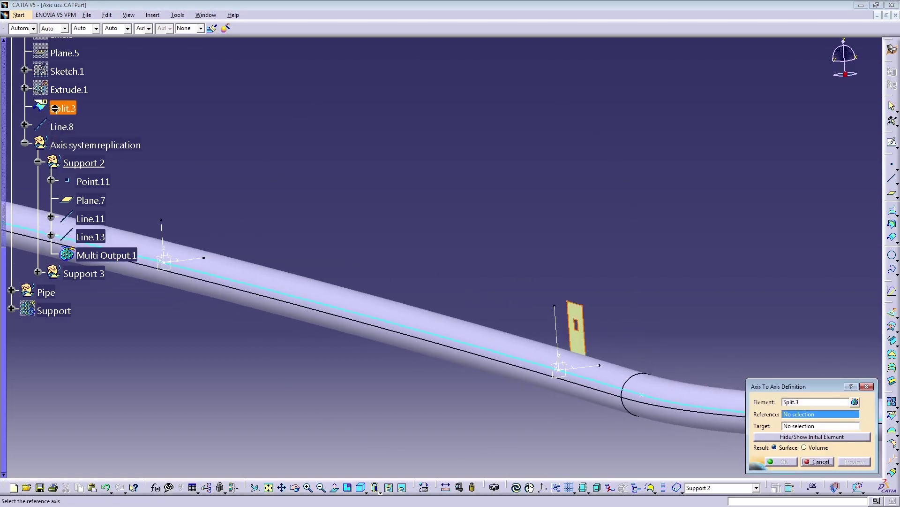
left_click(568, 364)
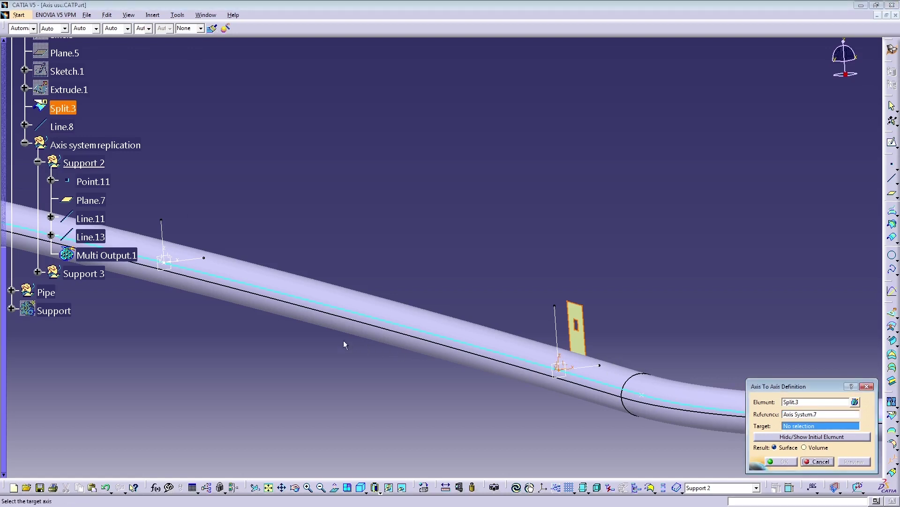
middle_click_drag(252, 271, 689, 445)
left_click(248, 279)
left_click(783, 462)
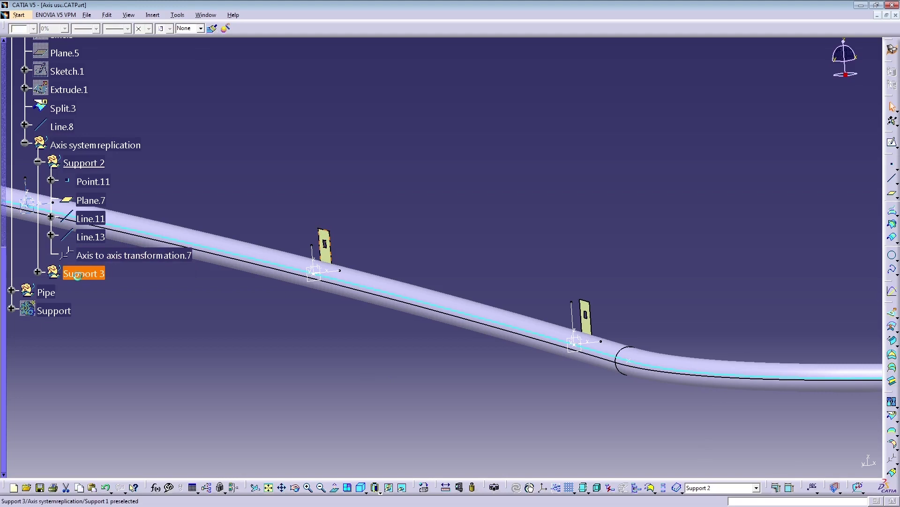
- Under Support 3, copy Split.3 from Axis System.7 to Axis System.9 as a third bracket
left_click(38, 272)
right_click(79, 274)
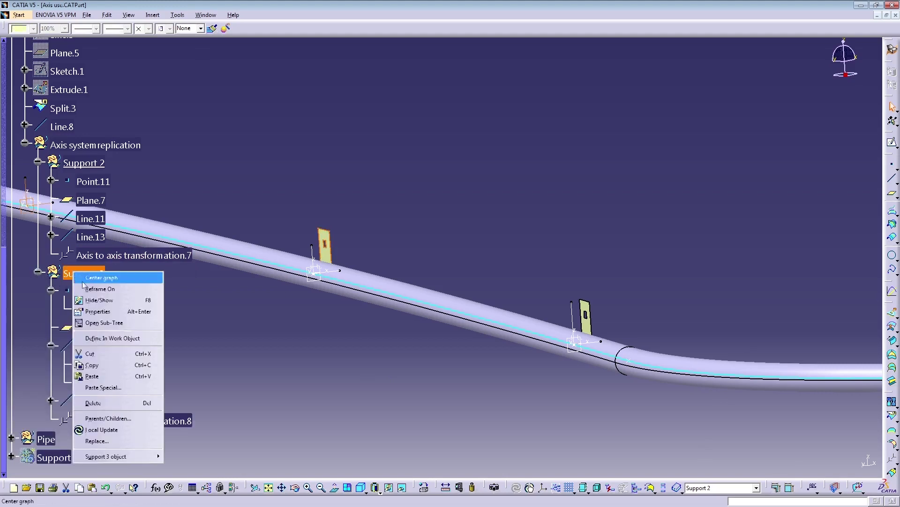
left_click(140, 378)
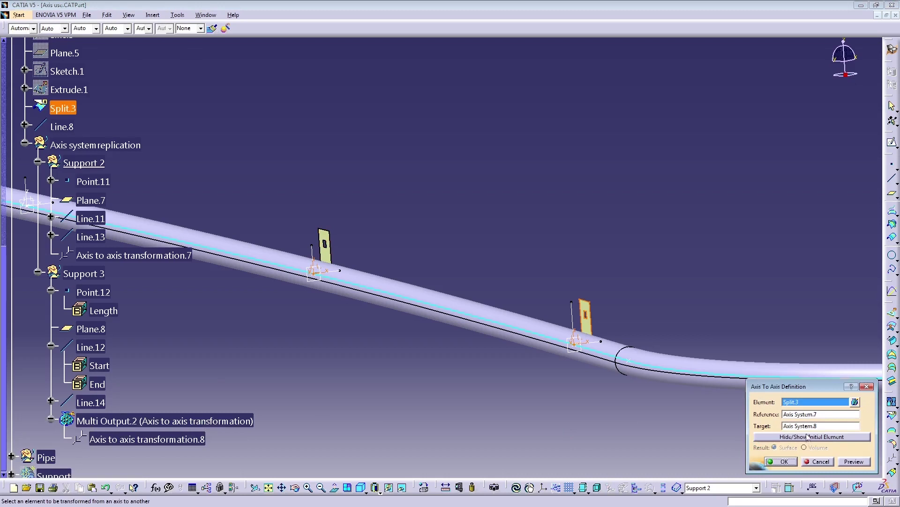
left_click(806, 426)
middle_click_drag(303, 293, 401, 255)
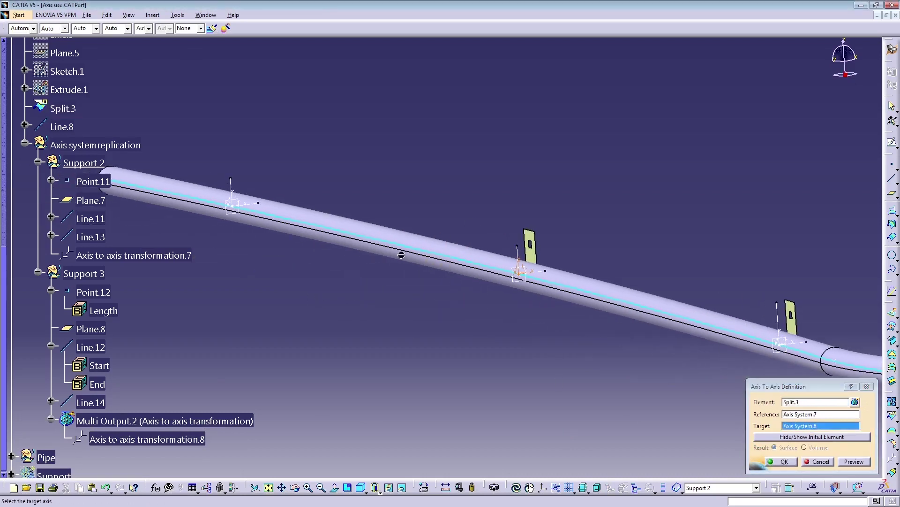
left_click(238, 204)
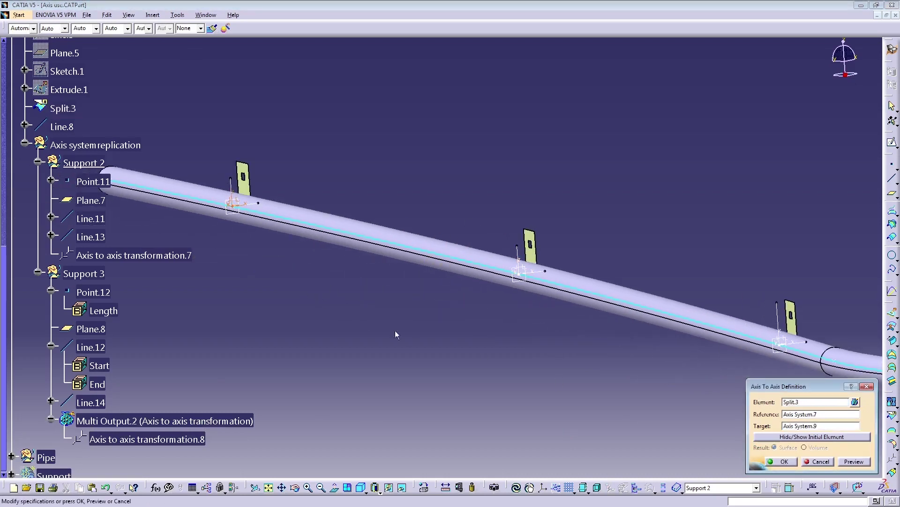
left_click(780, 461)
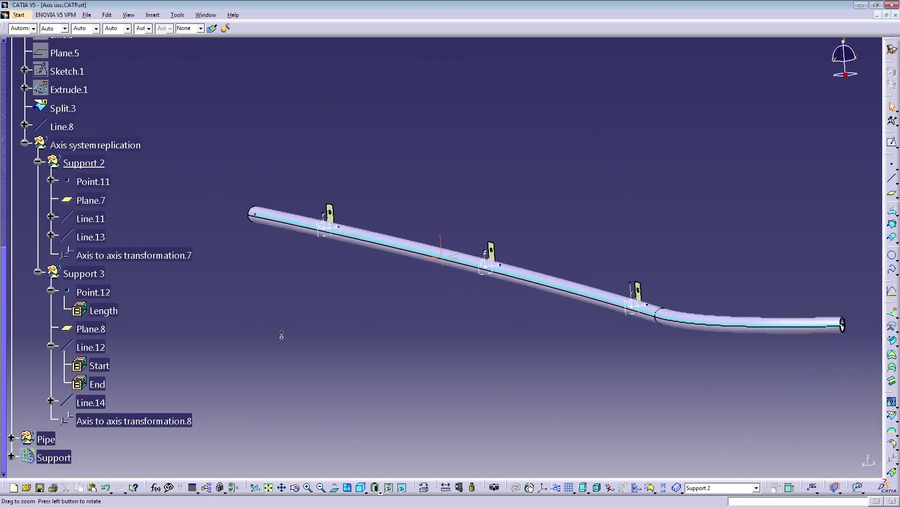
middle_click_drag(377, 269, 458, 283)
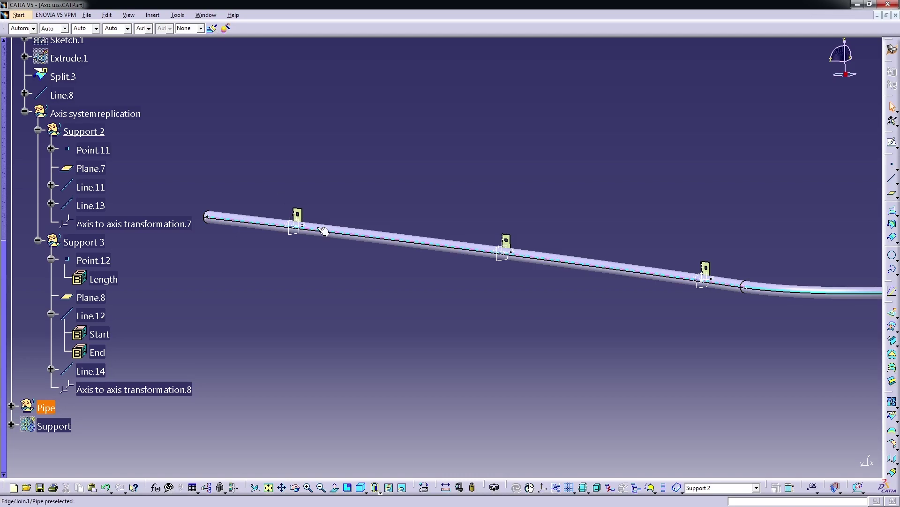
- Change Point.11's on-curve length to 380mm so the Support 2 bracket moves along the pipe
left_click(89, 150)
double_click(89, 150)
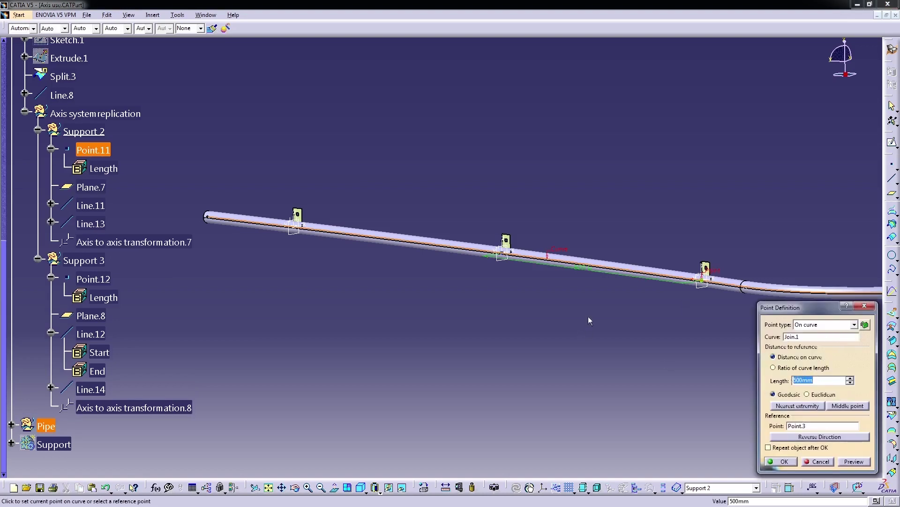
left_click(794, 380)
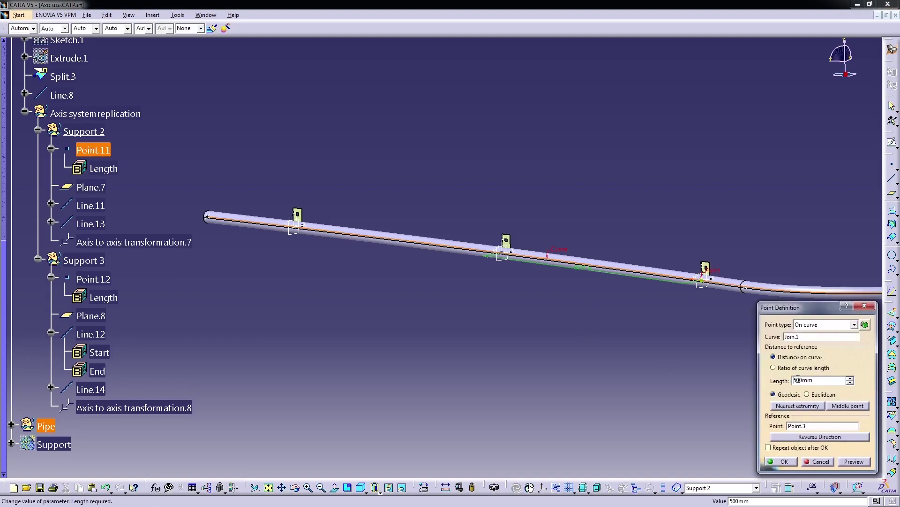
key("Delete")
type("580")
key("Return")
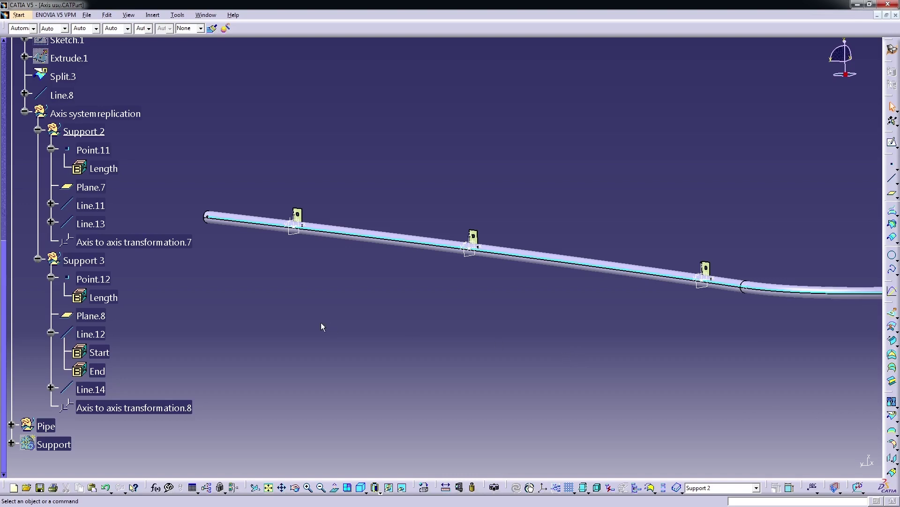
middle_click_drag(445, 307, 443, 322)
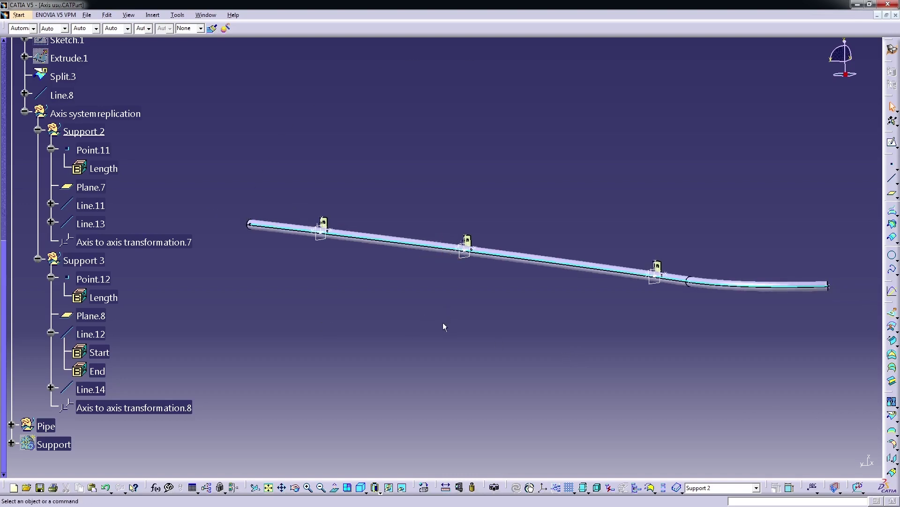